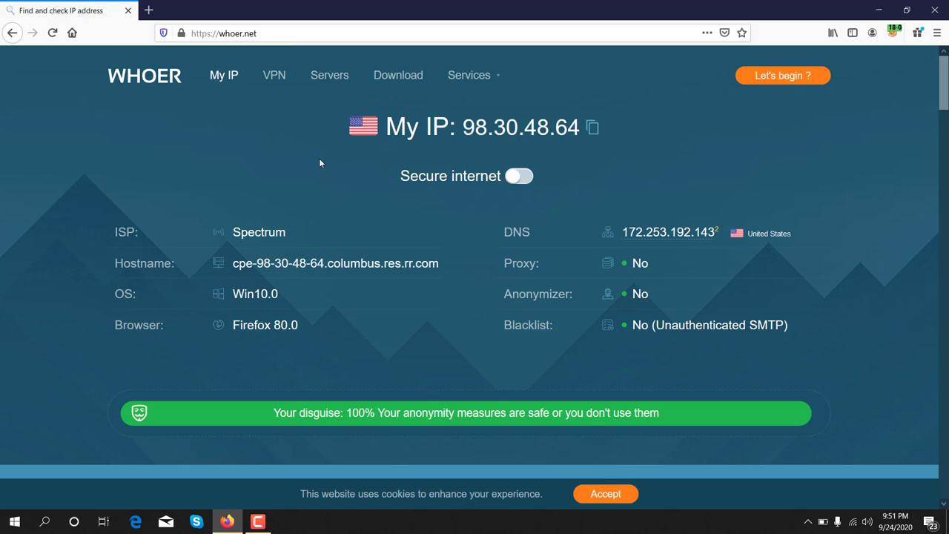
Open a new empty browser tab after checking the Whoer.net IP results
{"action": "left_click", "coordinate": [149, 10]}
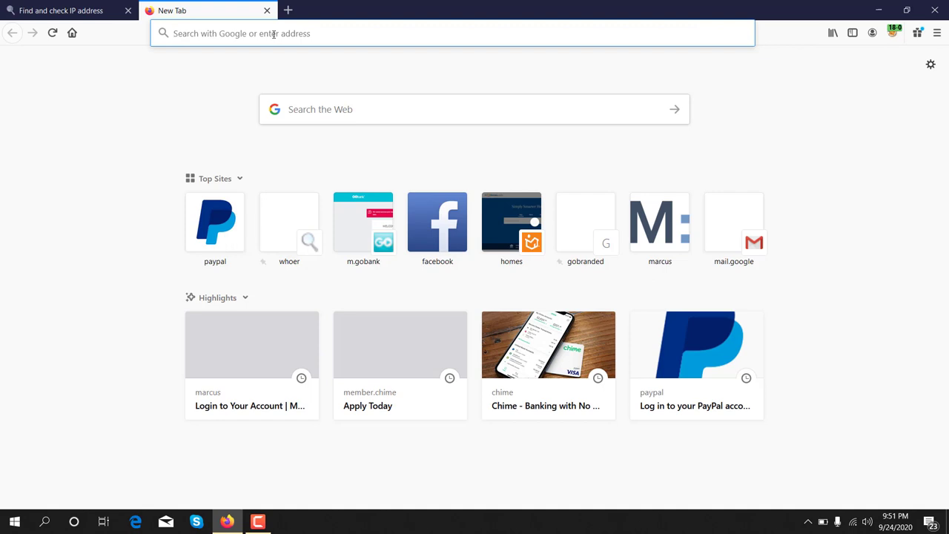
Search Google for 'prolific' and open the 'Prolific | Online participant recruitment' result
{"action": "type", "text": "prolific"}
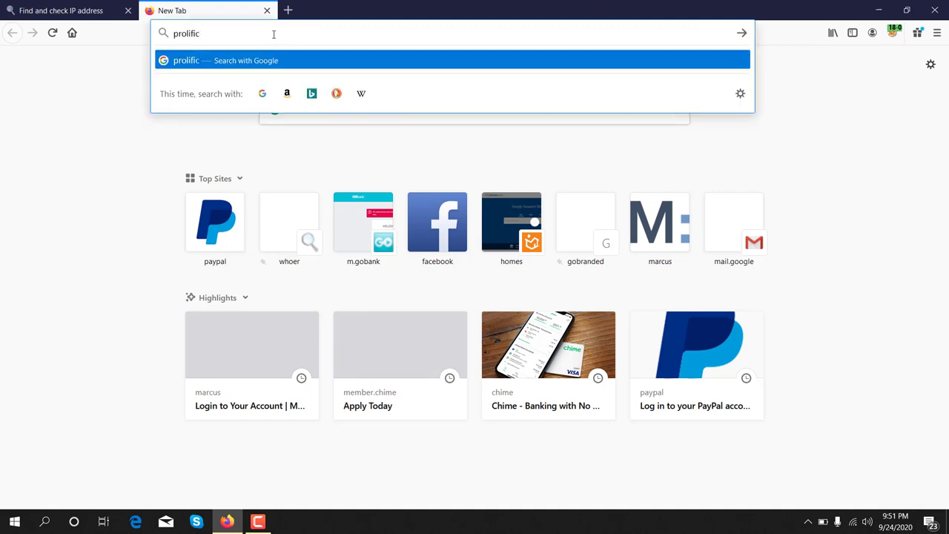
{"action": "key", "text": "Return"}
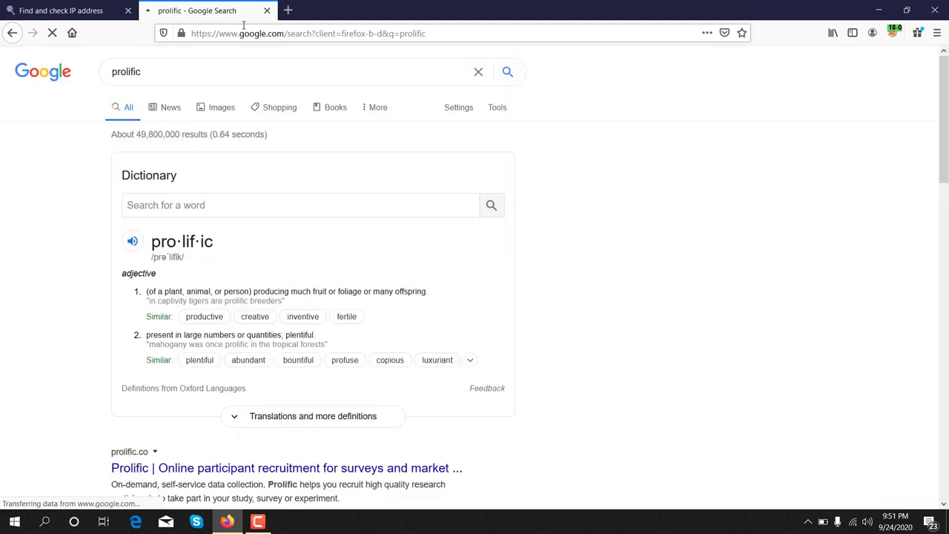
{"action": "scroll", "coordinate": [530, 371], "scroll_direction": "down", "scroll_amount": 3}
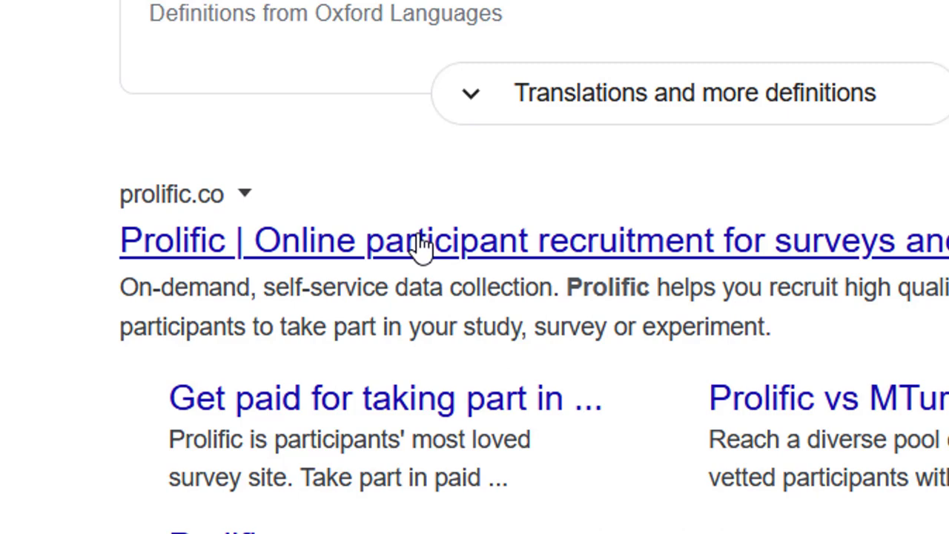
{"action": "left_click", "coordinate": [423, 243]}
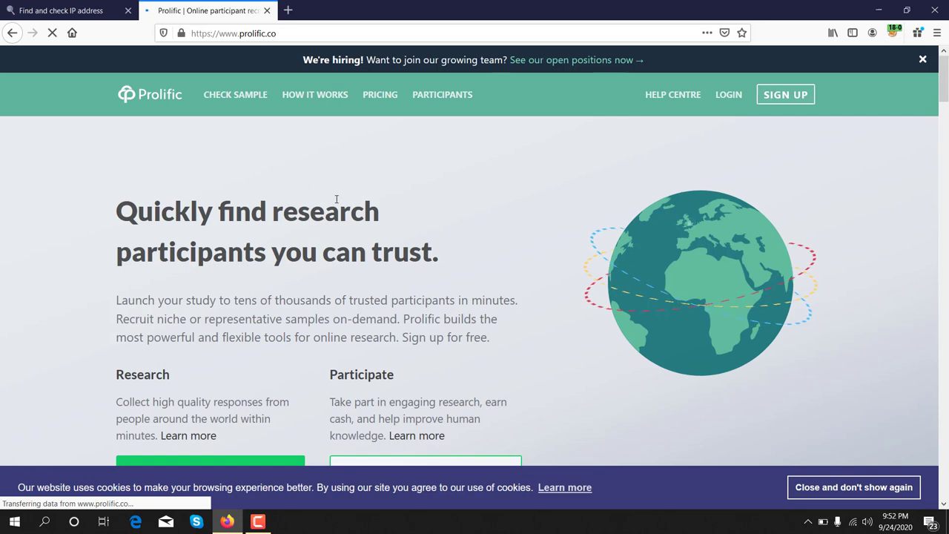
Scroll the prolific.co homepage down to the footer and back up to the top
{"action": "scroll", "coordinate": [336, 199], "scroll_direction": "down", "scroll_amount": 1}
{"action": "scroll", "coordinate": [336, 199], "scroll_direction": "down", "scroll_amount": 8}
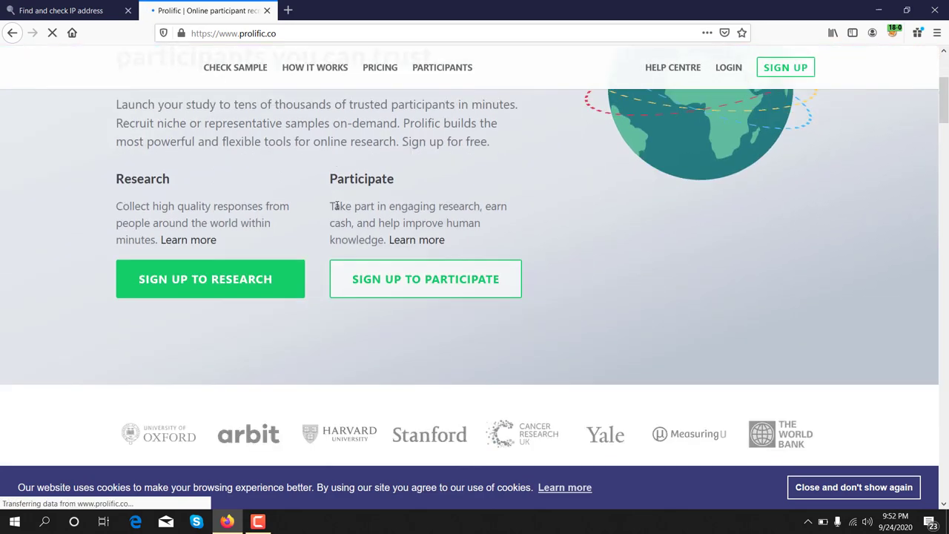
{"action": "scroll", "coordinate": [336, 209], "scroll_direction": "down", "scroll_amount": 9}
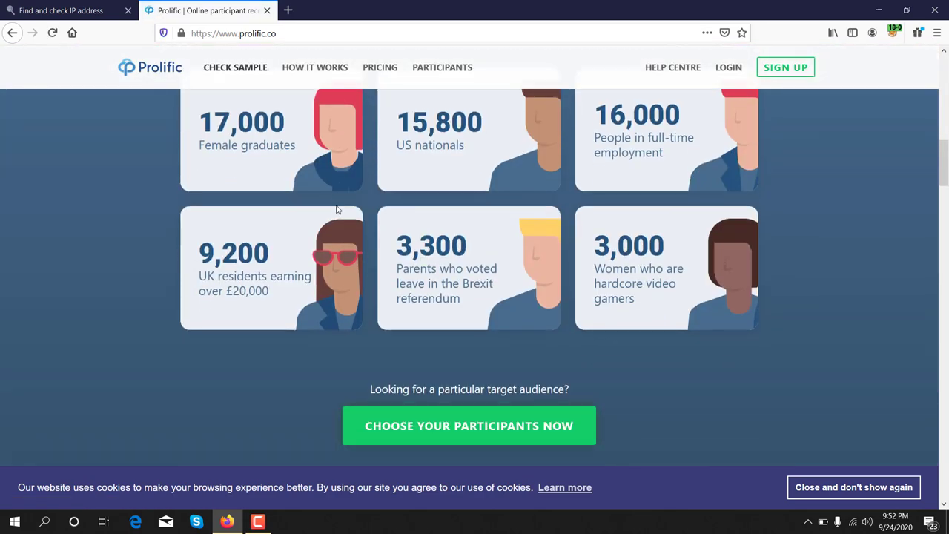
{"action": "scroll", "coordinate": [336, 212], "scroll_direction": "down", "scroll_amount": 9}
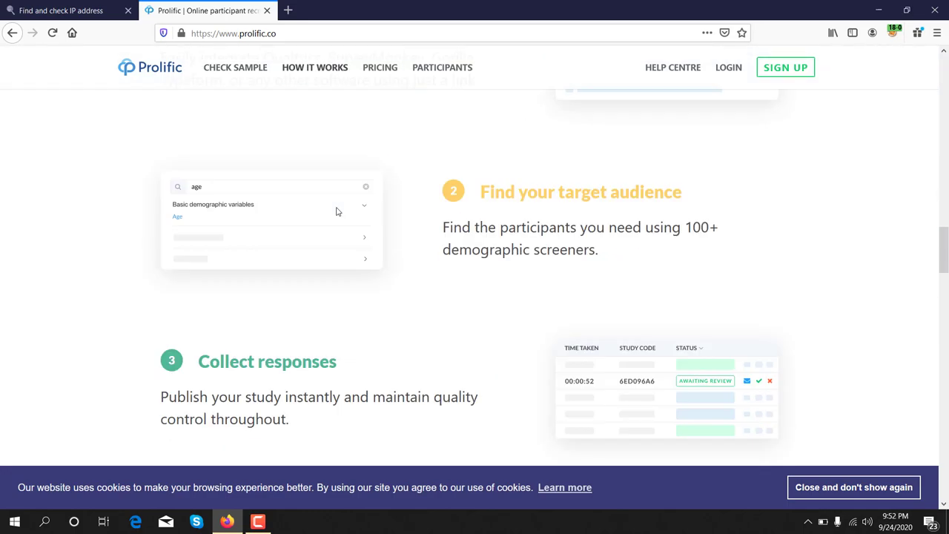
{"action": "scroll", "coordinate": [336, 211], "scroll_direction": "down", "scroll_amount": 11}
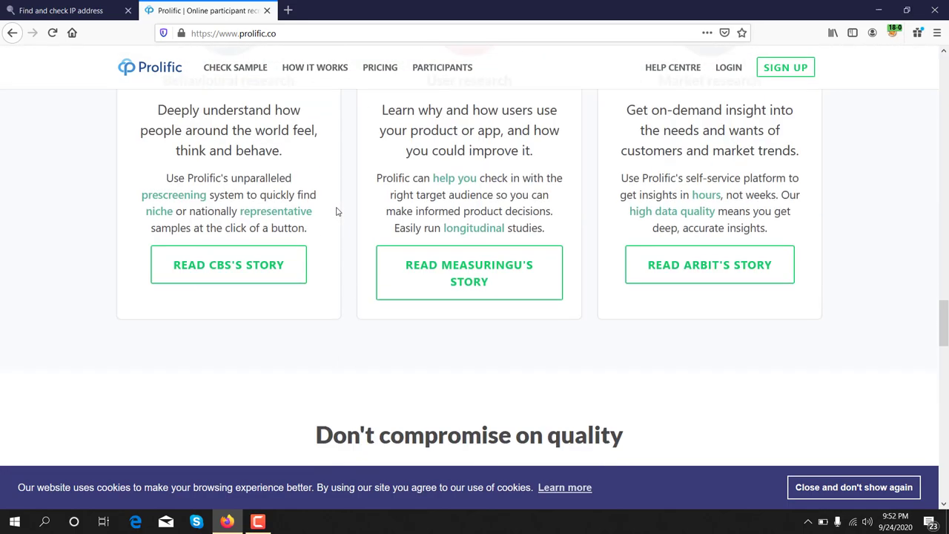
{"action": "scroll", "coordinate": [336, 212], "scroll_direction": "down", "scroll_amount": 11}
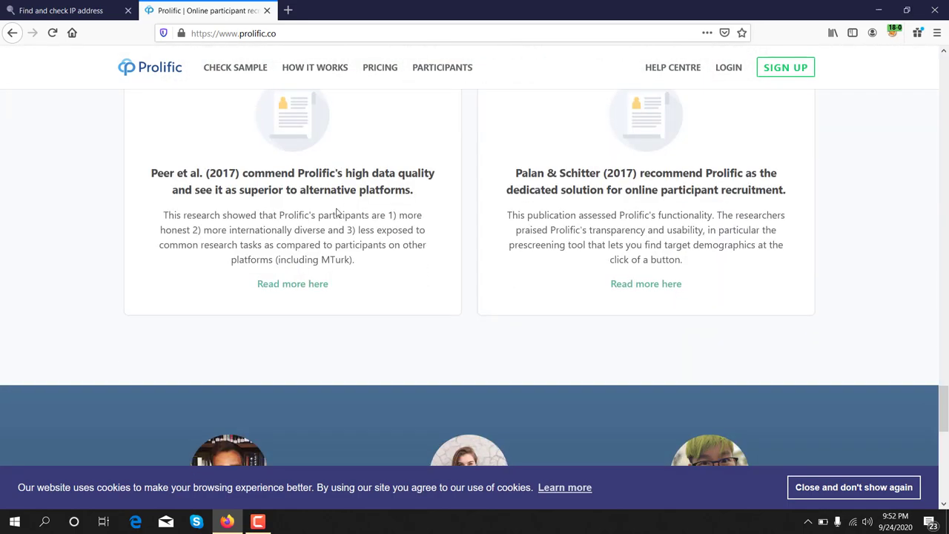
{"action": "scroll", "coordinate": [336, 213], "scroll_direction": "down", "scroll_amount": 1}
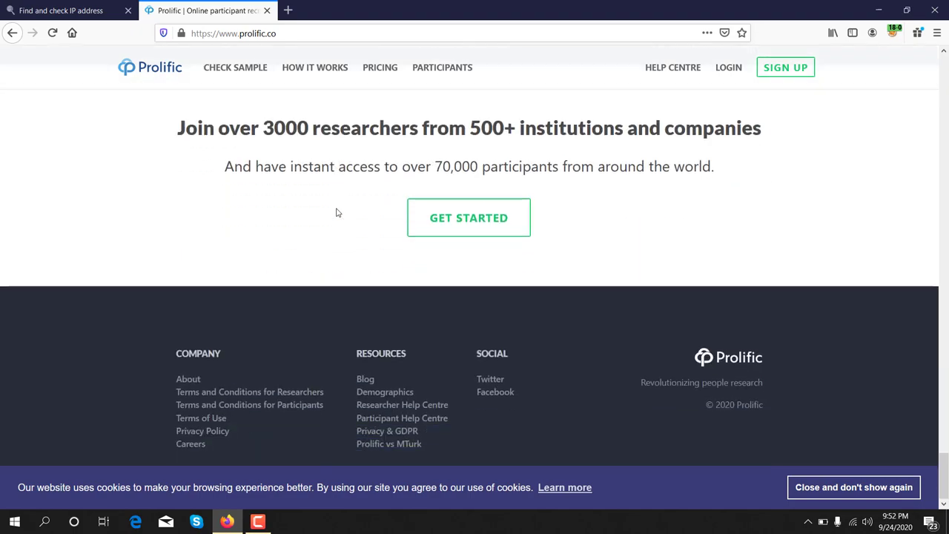
{"action": "scroll", "coordinate": [336, 213], "scroll_direction": "up", "scroll_amount": 12}
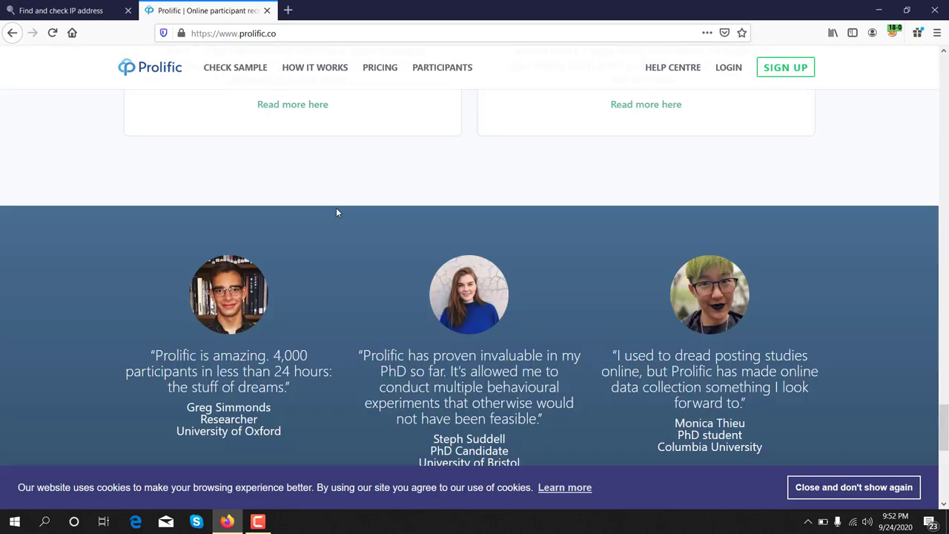
{"action": "scroll", "coordinate": [336, 213], "scroll_direction": "up", "scroll_amount": 12}
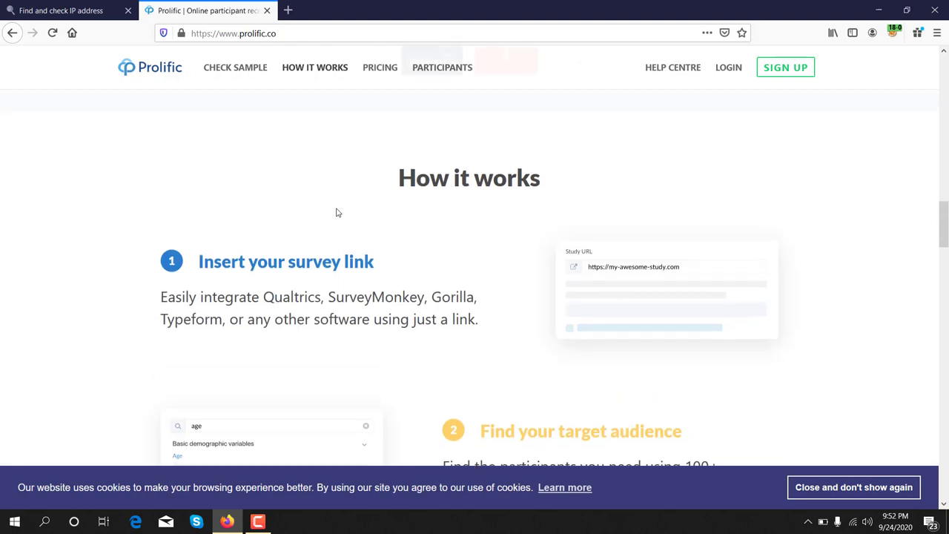
{"action": "scroll", "coordinate": [336, 213], "scroll_direction": "up", "scroll_amount": 12}
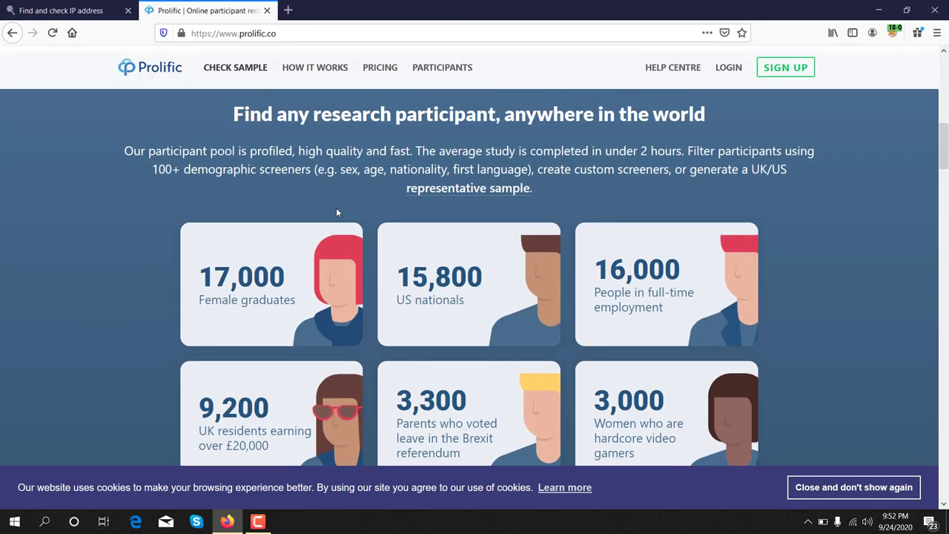
{"action": "scroll", "coordinate": [336, 213], "scroll_direction": "up", "scroll_amount": 3}
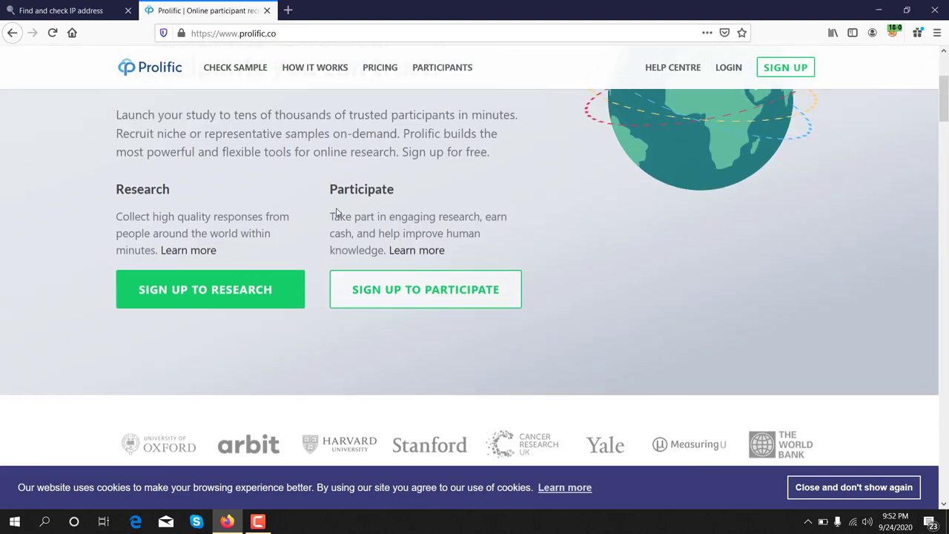
{"action": "scroll", "coordinate": [336, 213], "scroll_direction": "up", "scroll_amount": 3}
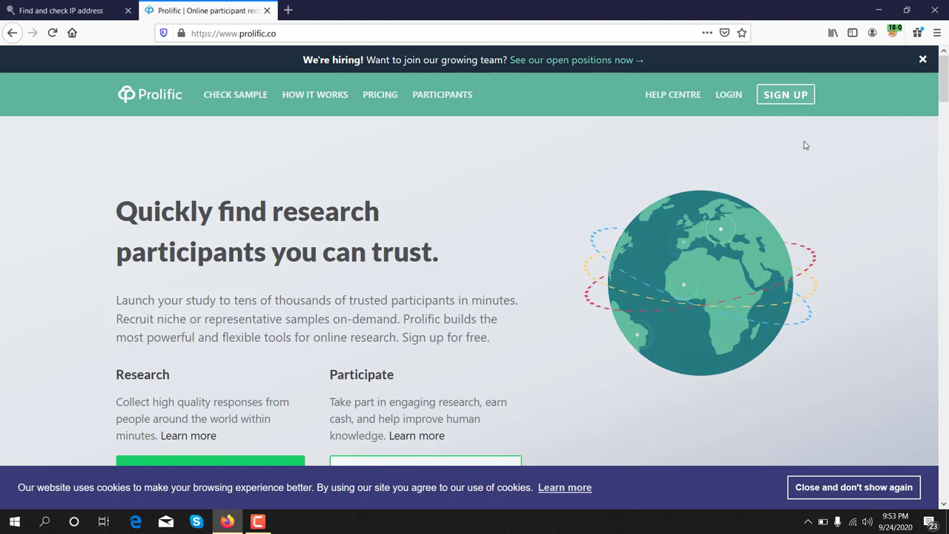
Open Prolific's SIGN UP form and expand the 'I want to recruit participants' account-type dropdown
{"action": "left_click", "coordinate": [789, 100]}
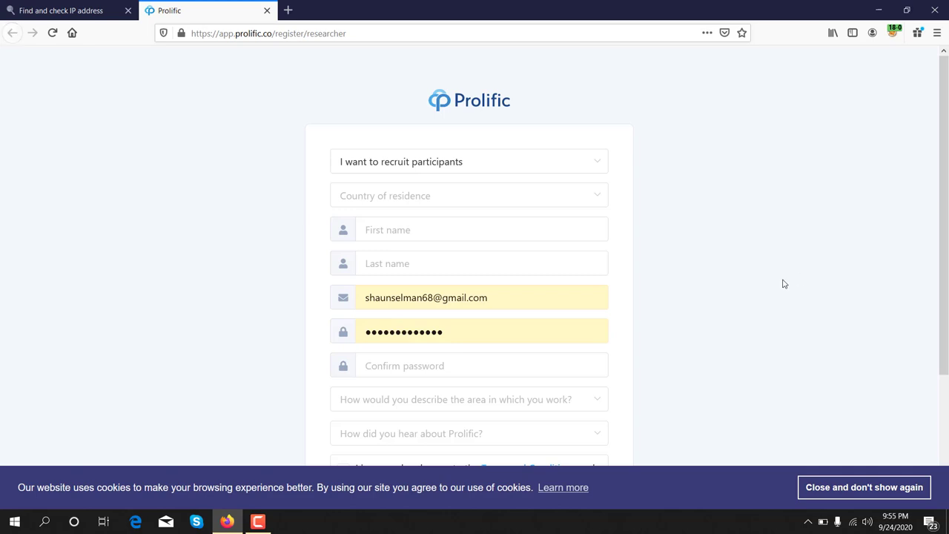
{"action": "scroll", "coordinate": [646, 268], "scroll_direction": "down", "scroll_amount": 1}
{"action": "scroll", "coordinate": [646, 268], "scroll_direction": "down", "scroll_amount": 2}
{"action": "scroll", "coordinate": [645, 268], "scroll_direction": "up", "scroll_amount": 3}
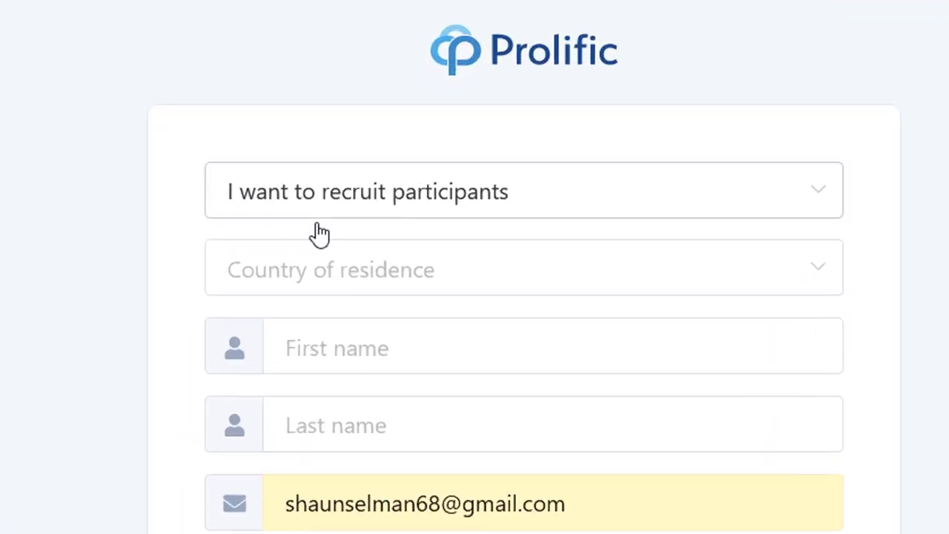
{"action": "left_click", "coordinate": [767, 197]}
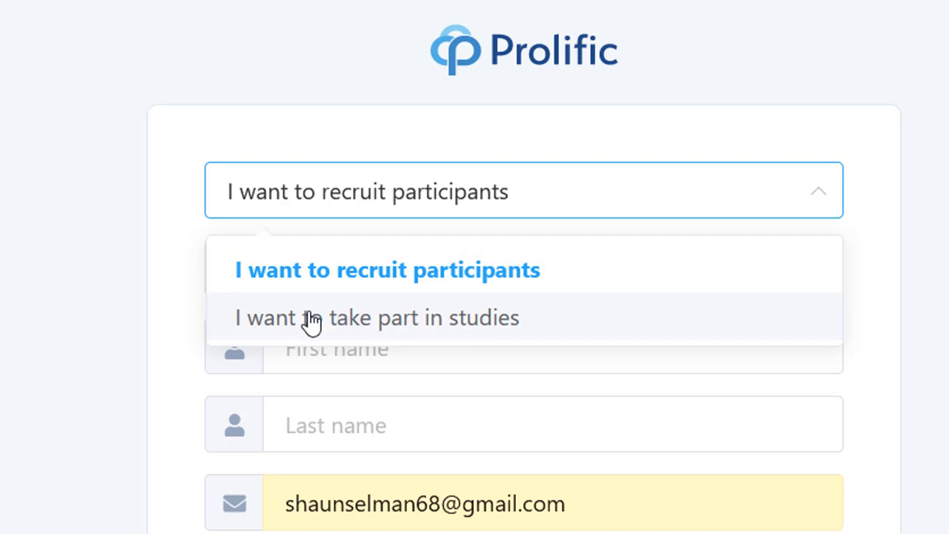
Choose 'I want to take part in studies' and United States as country of residence
{"action": "left_click", "coordinate": [463, 334]}
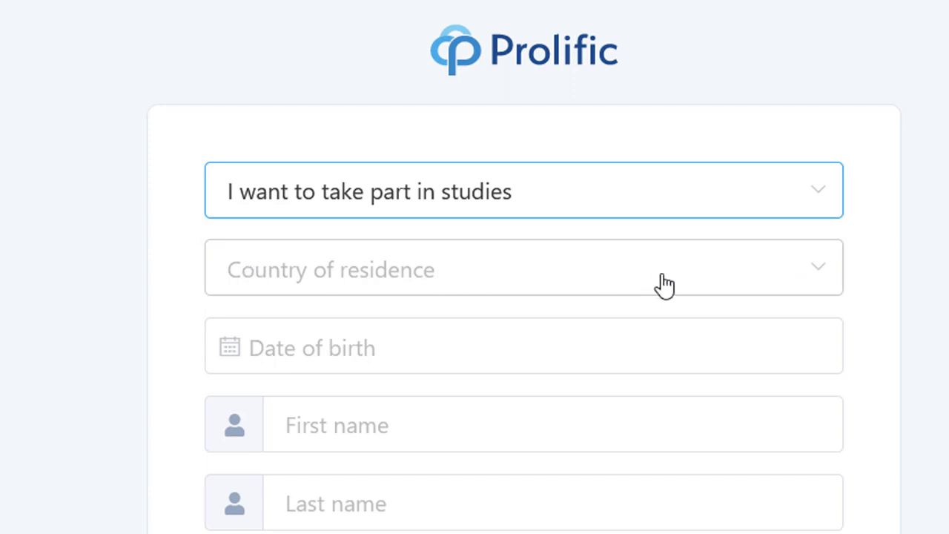
{"action": "left_click", "coordinate": [753, 270]}
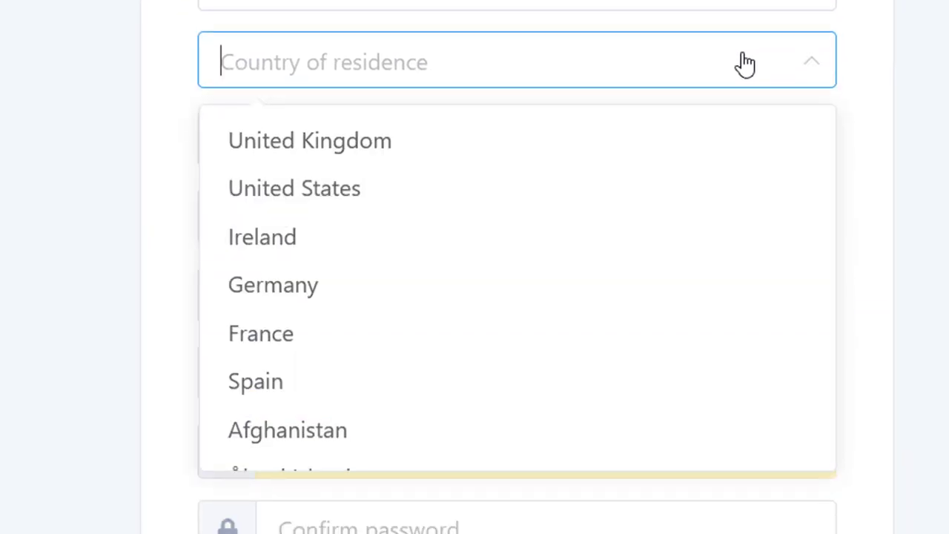
{"action": "left_click", "coordinate": [445, 190]}
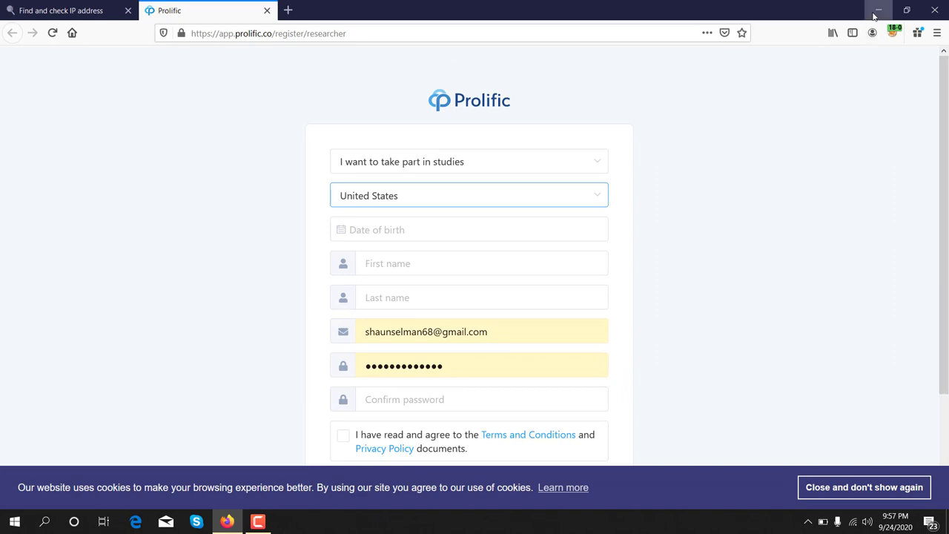
Look up the date of birth in the Notepad notes file
{"action": "left_click", "coordinate": [877, 12]}
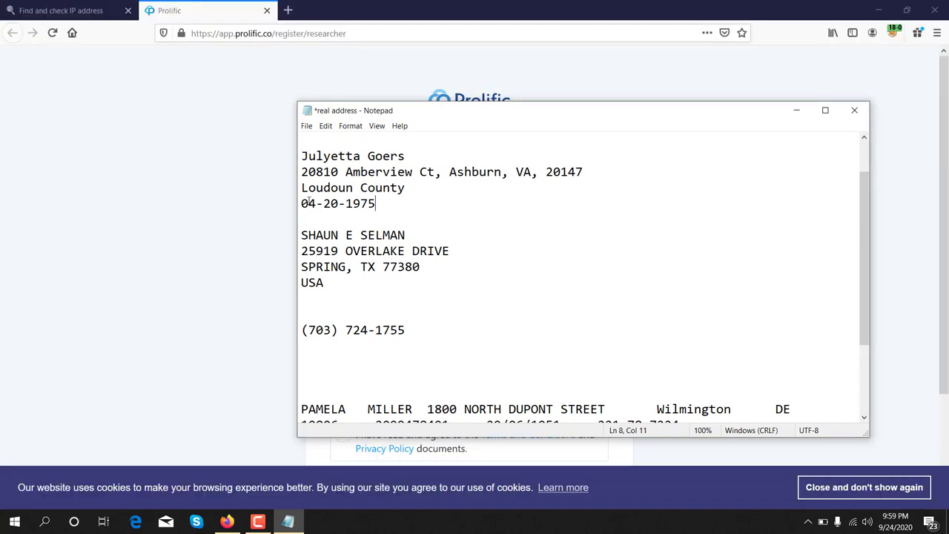
{"action": "left_click_drag", "start_coordinate": [303, 204], "coordinate": [377, 204]}
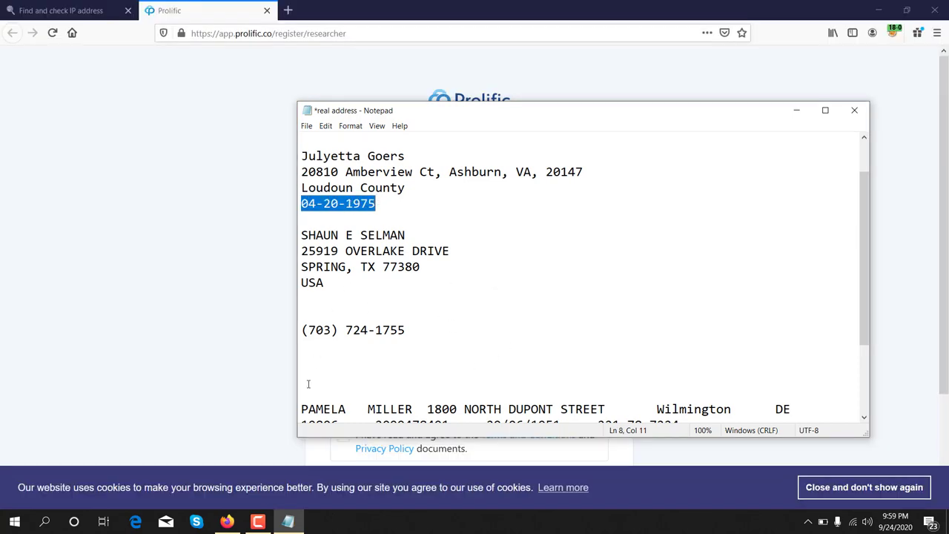
{"action": "left_click", "coordinate": [82, 251]}
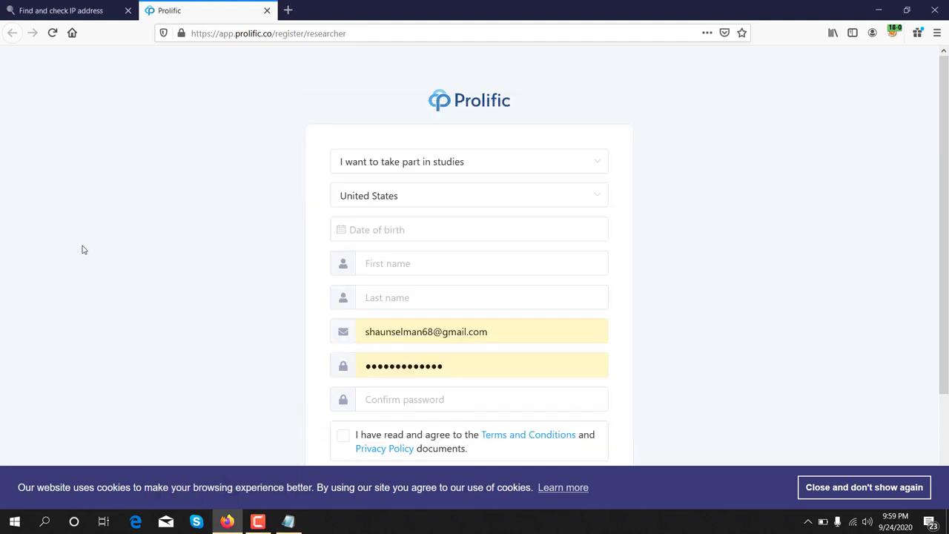
{"action": "left_click", "coordinate": [358, 231]}
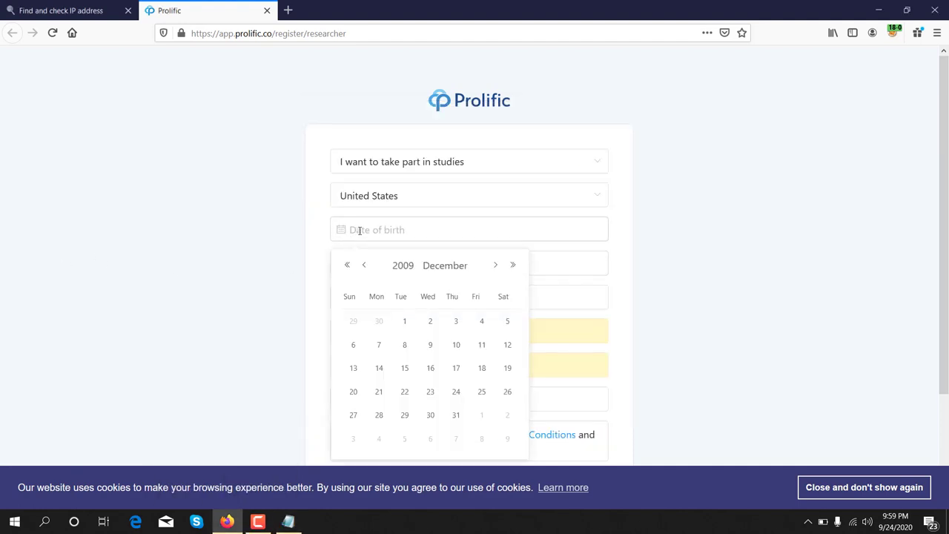
{"action": "left_click", "coordinate": [404, 267]}
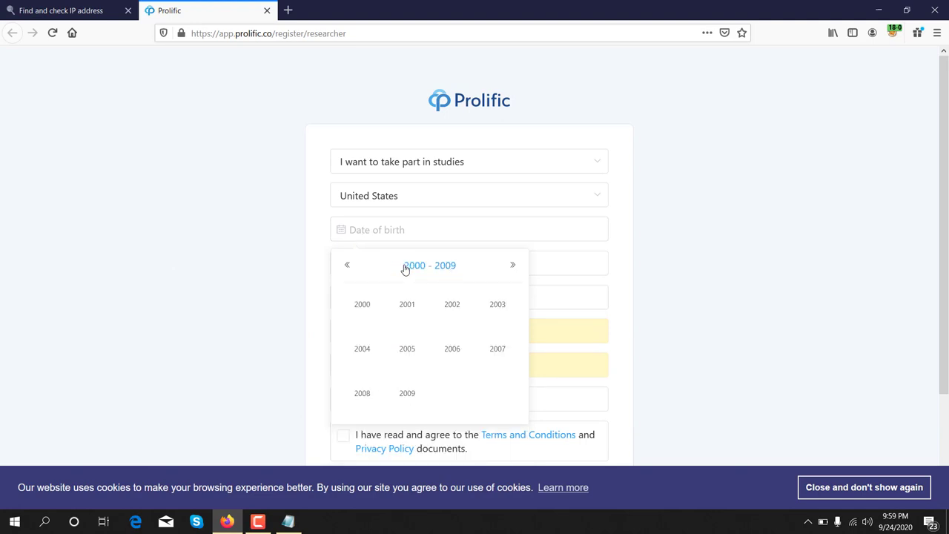
{"action": "left_click", "coordinate": [346, 266]}
{"action": "left_click", "coordinate": [346, 265]}
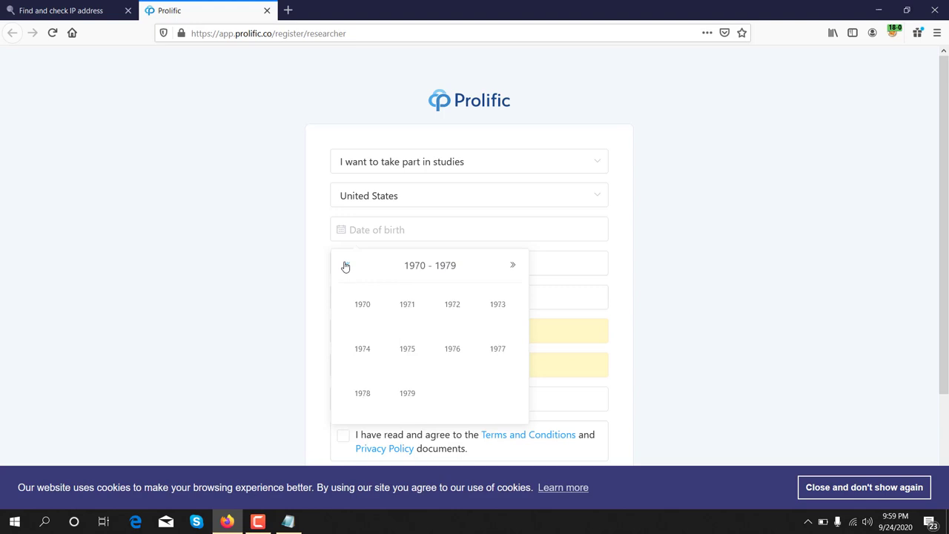
{"action": "left_click", "coordinate": [405, 350]}
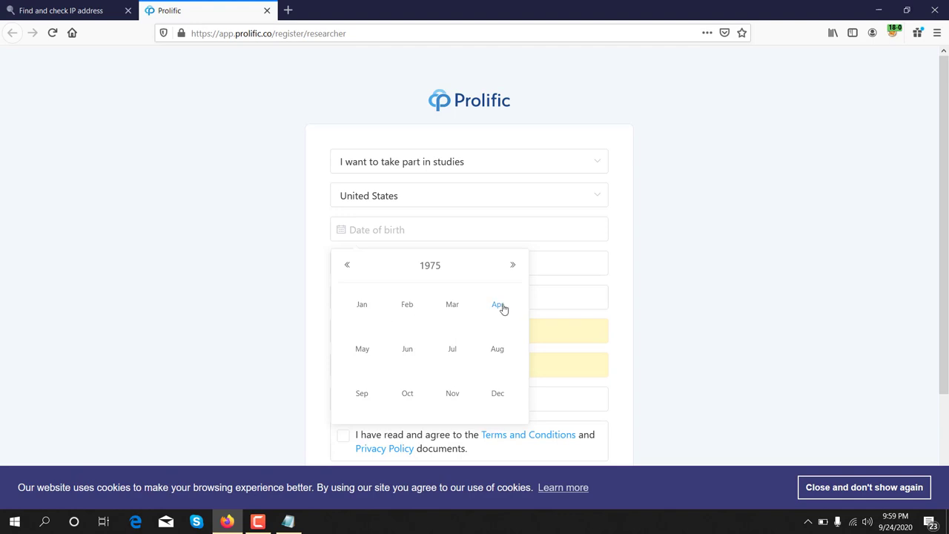
{"action": "left_click", "coordinate": [499, 305]}
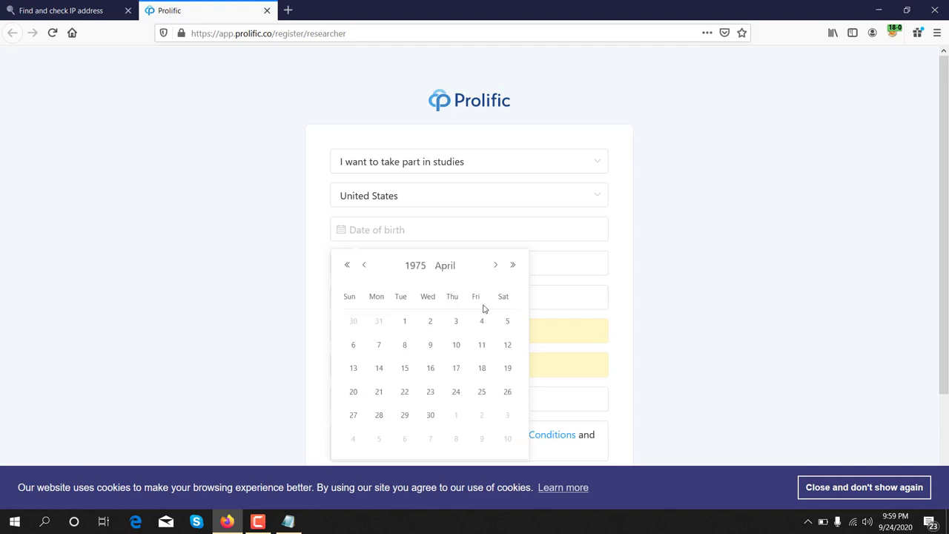
{"action": "left_click", "coordinate": [354, 392]}
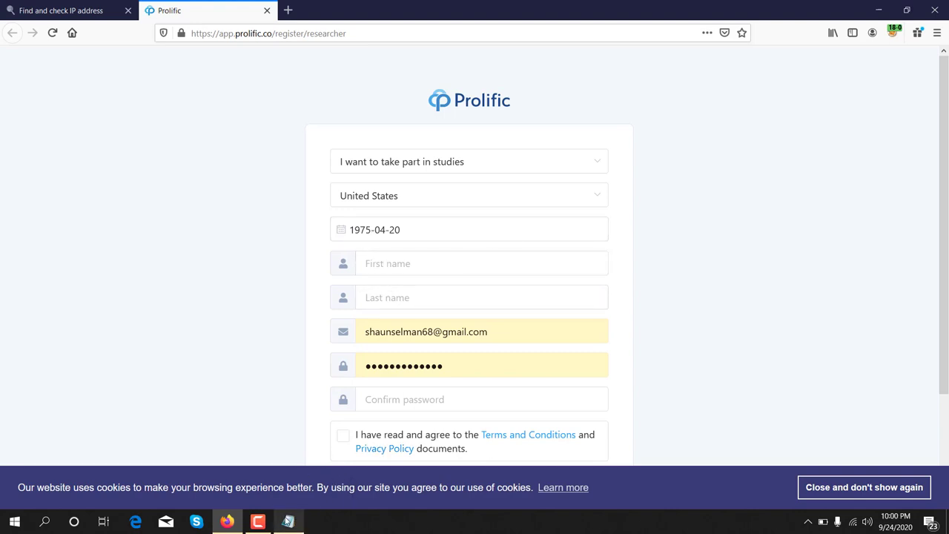
{"action": "left_click", "coordinate": [288, 521]}
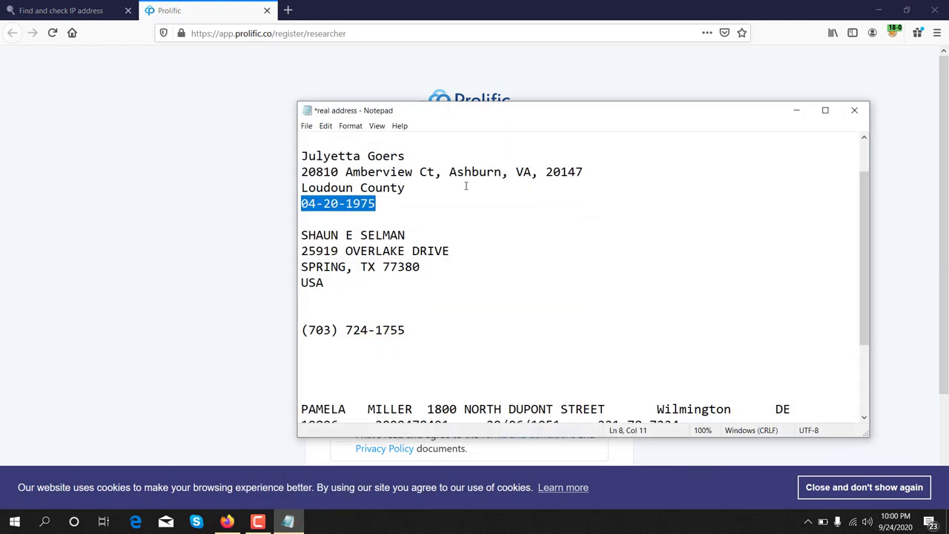
Copy the first name from the notes and paste it into the First name field
{"action": "double_click", "coordinate": [341, 156]}
{"action": "right_click", "coordinate": [341, 153]}
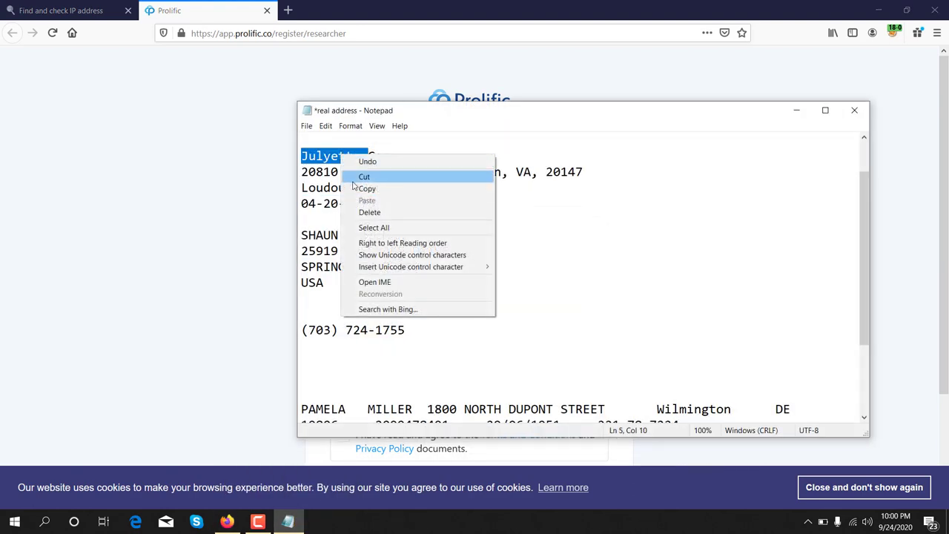
{"action": "left_click", "coordinate": [358, 188]}
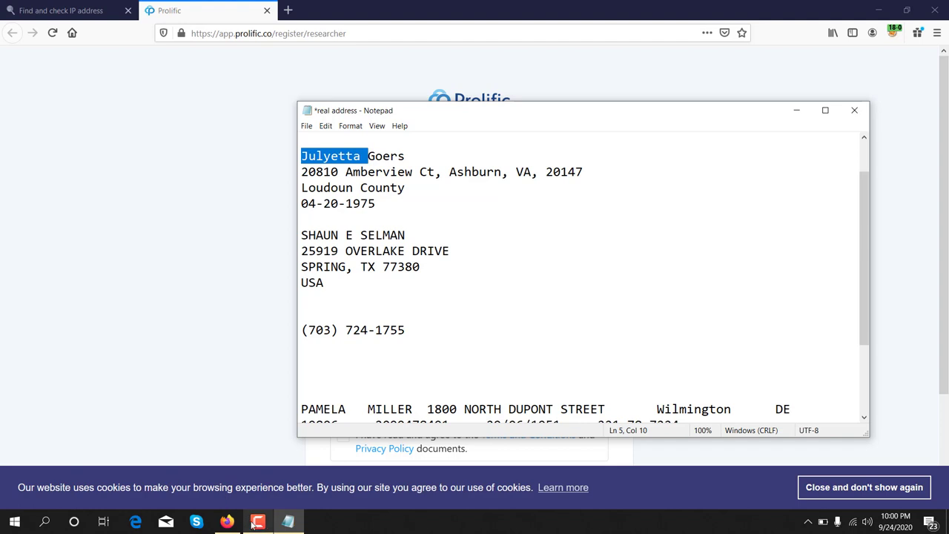
{"action": "left_click", "coordinate": [289, 521]}
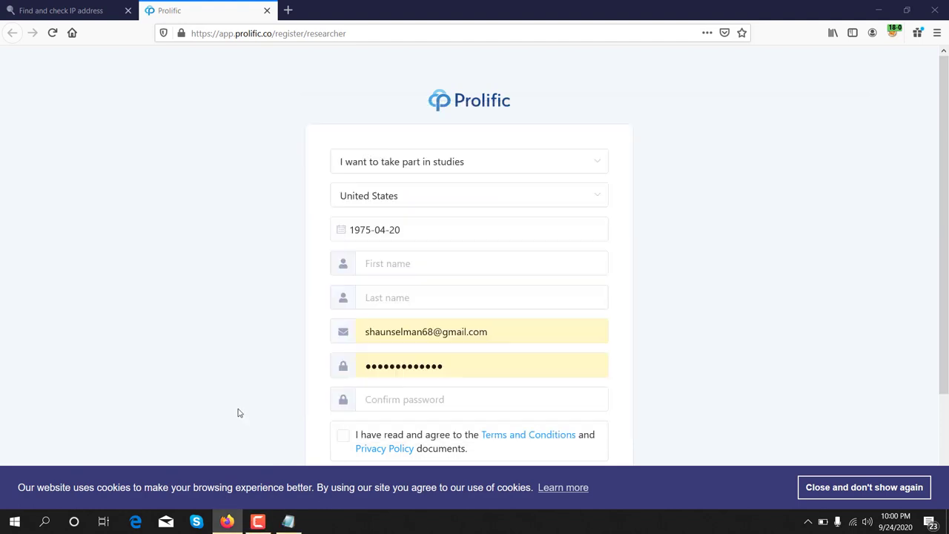
{"action": "left_click", "coordinate": [401, 262]}
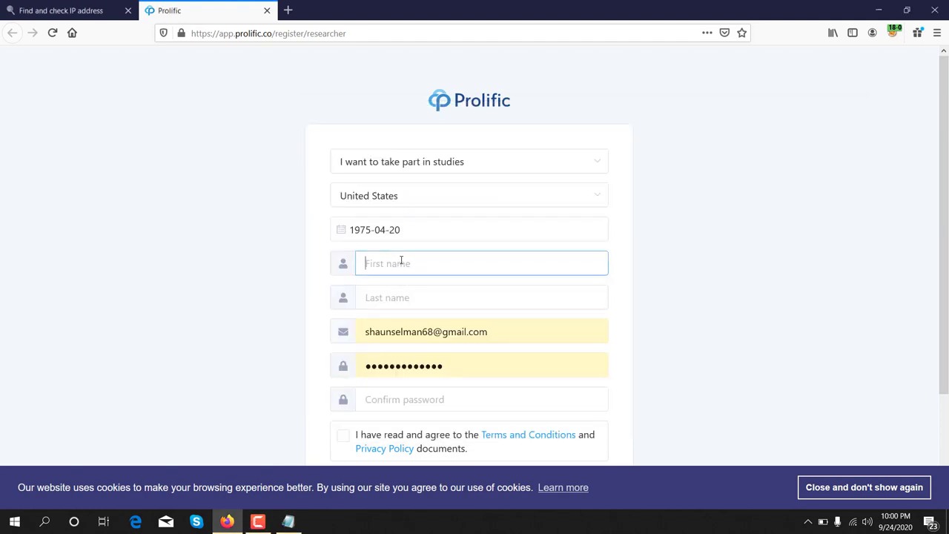
{"action": "key", "text": "ctrl+v"}
Copy the surname from the notes and paste it into the Last name field
{"action": "left_click", "coordinate": [288, 521]}
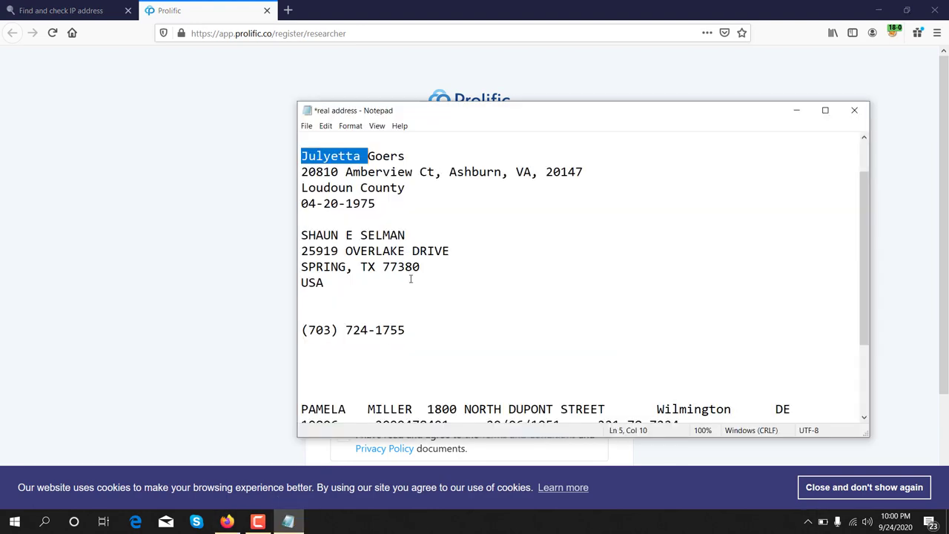
{"action": "double_click", "coordinate": [378, 157]}
{"action": "right_click", "coordinate": [377, 157]}
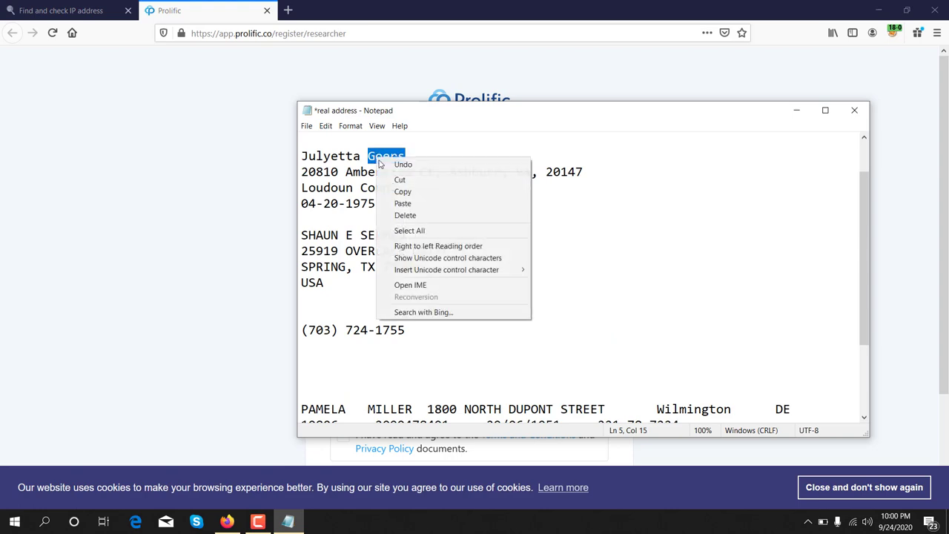
{"action": "left_click", "coordinate": [403, 192]}
{"action": "left_click", "coordinate": [205, 210]}
{"action": "left_click", "coordinate": [380, 297]}
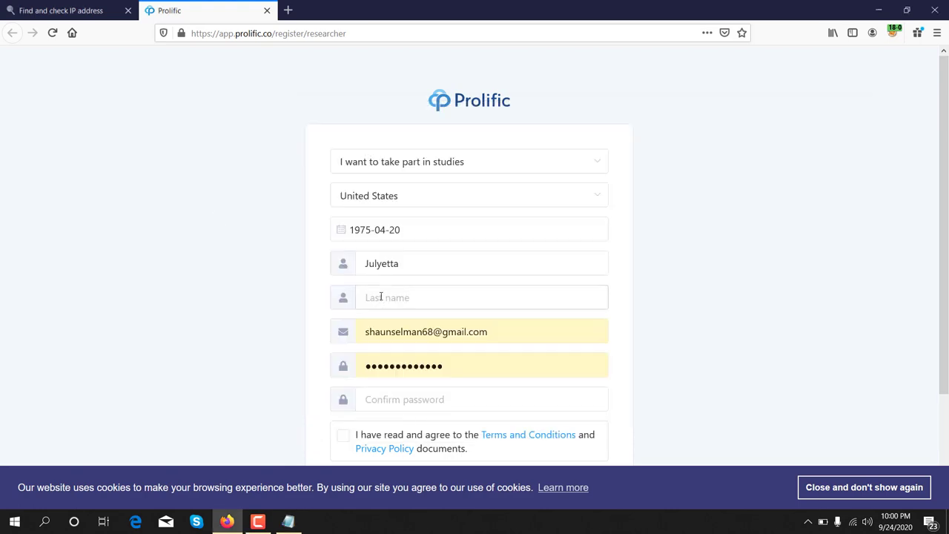
{"action": "left_click", "coordinate": [380, 297]}
{"action": "key", "text": "ctrl+v"}
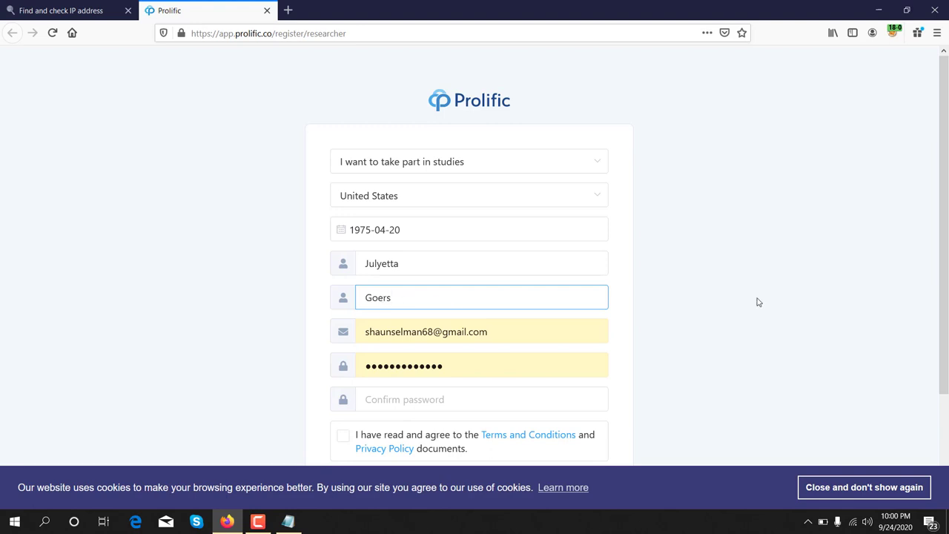
Replace the sign-up e-mail with the new Gmail address
{"action": "left_click", "coordinate": [423, 333]}
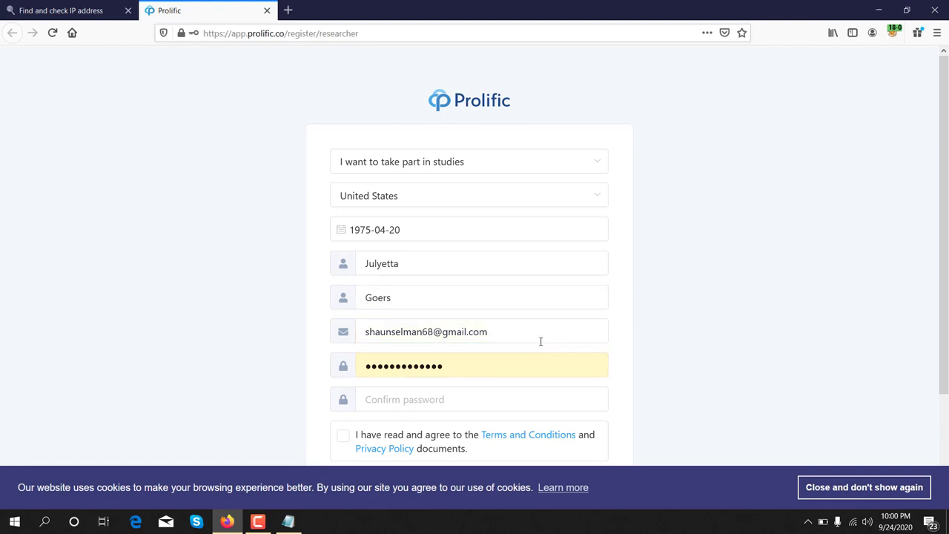
{"action": "triple_click", "coordinate": [490, 331]}
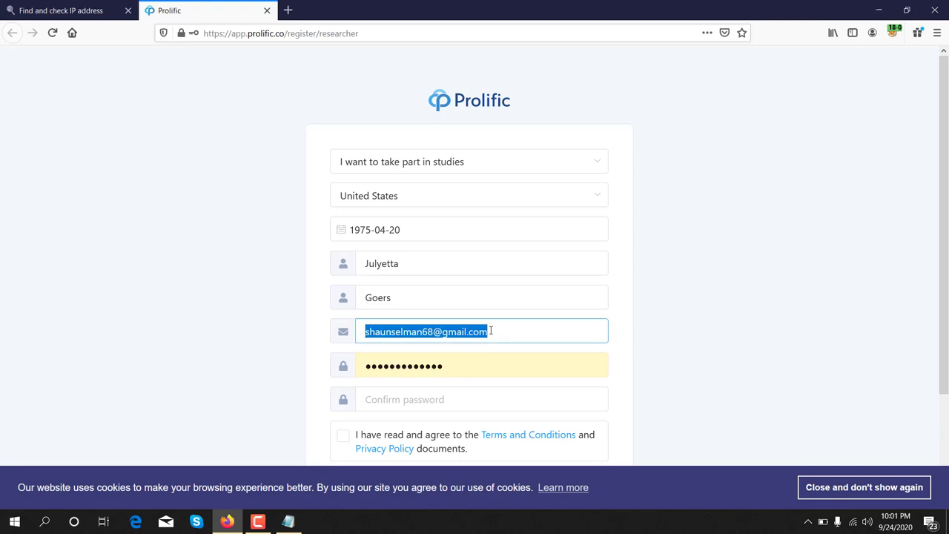
{"action": "key", "text": "BackSpace"}
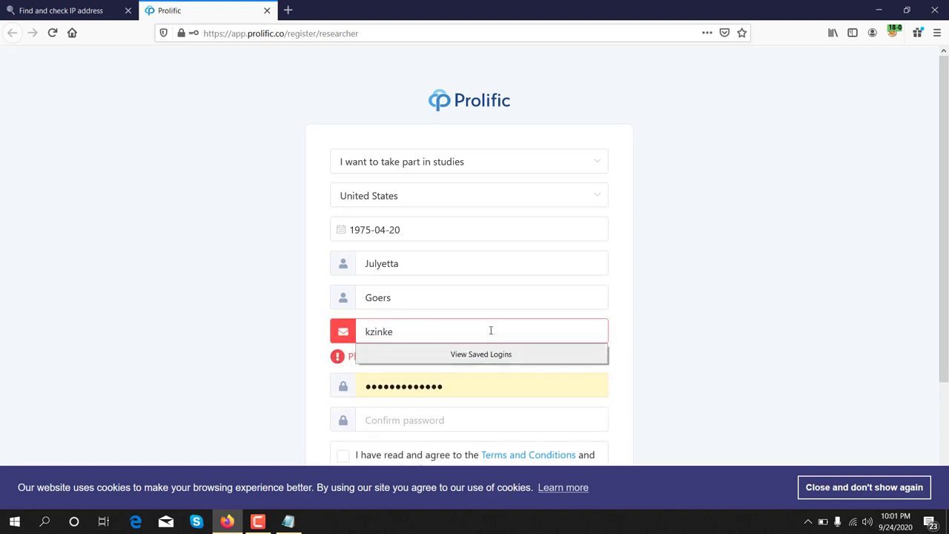
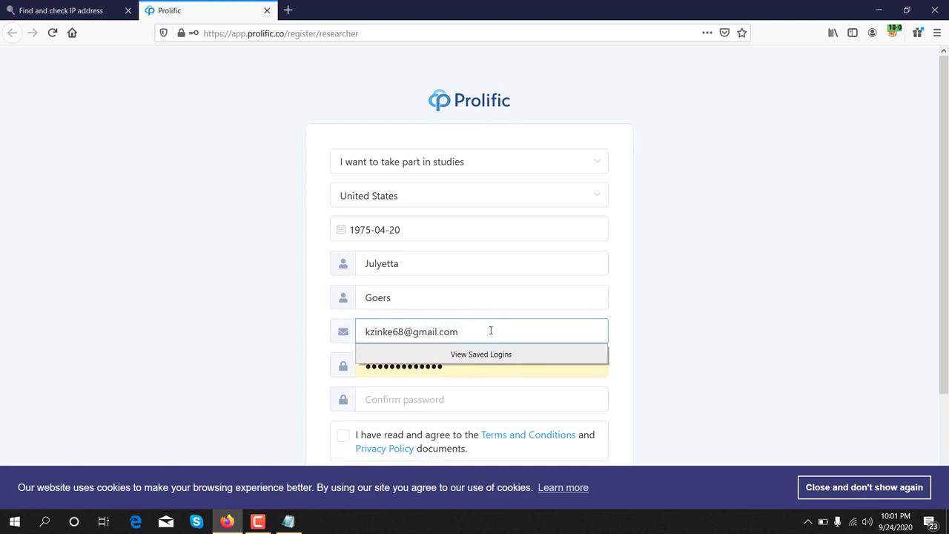
{"action": "left_click", "coordinate": [739, 294]}
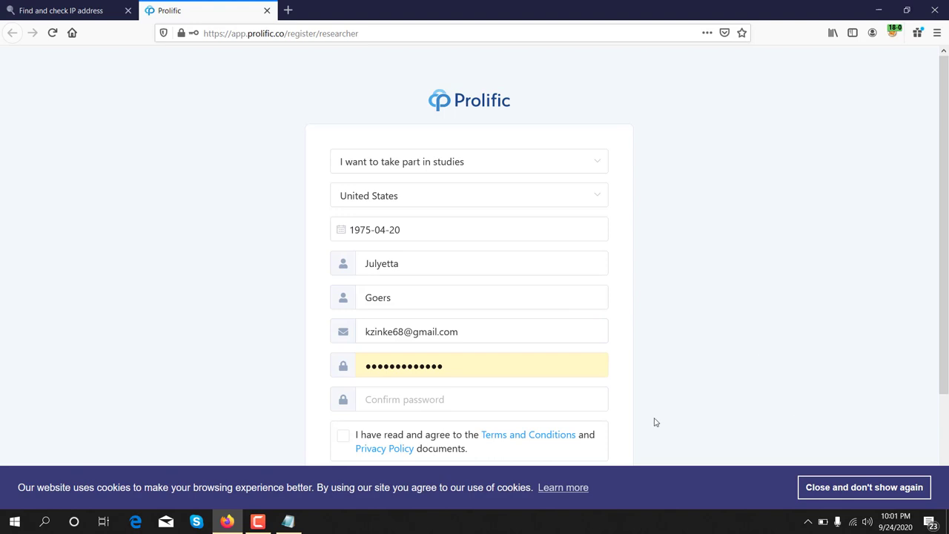
Replace the autofilled password with a new one and start typing the confirmation
{"action": "double_click", "coordinate": [464, 365]}
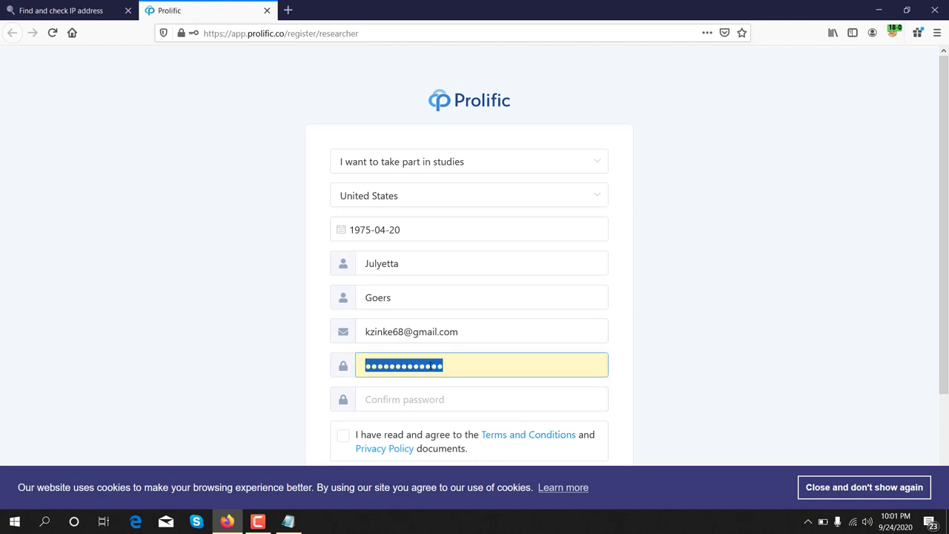
{"action": "key", "text": "BackSpace"}
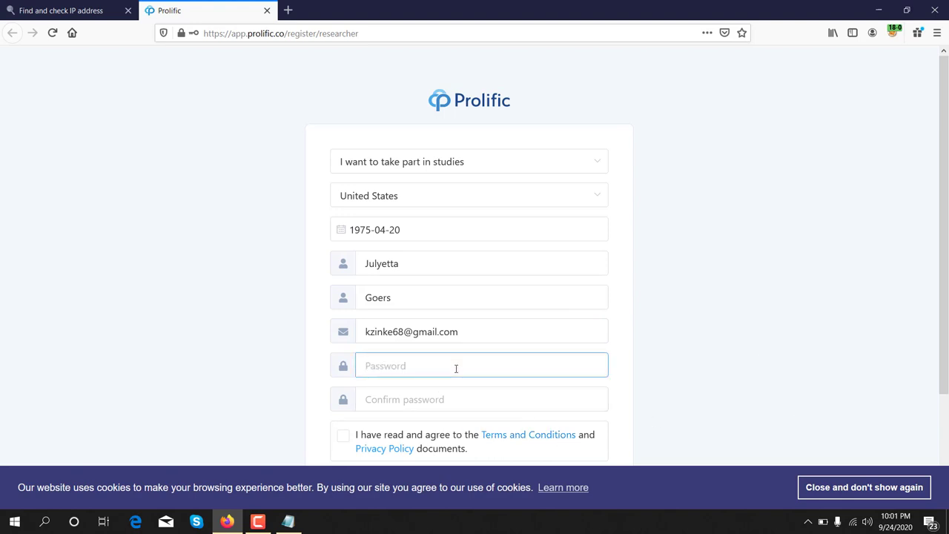
{"action": "type", "text": "abcdefgh"}
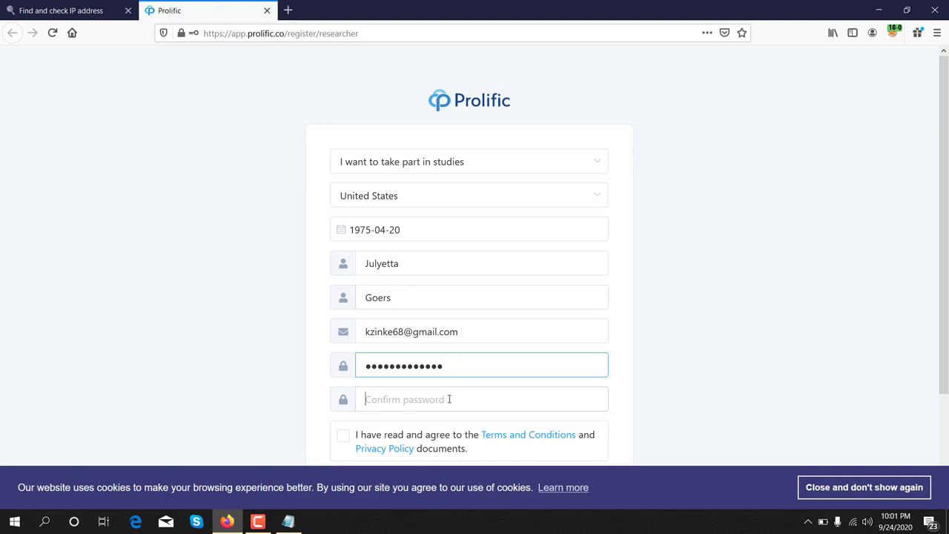
{"action": "left_click", "coordinate": [449, 400]}
{"action": "type", "text": "a"}
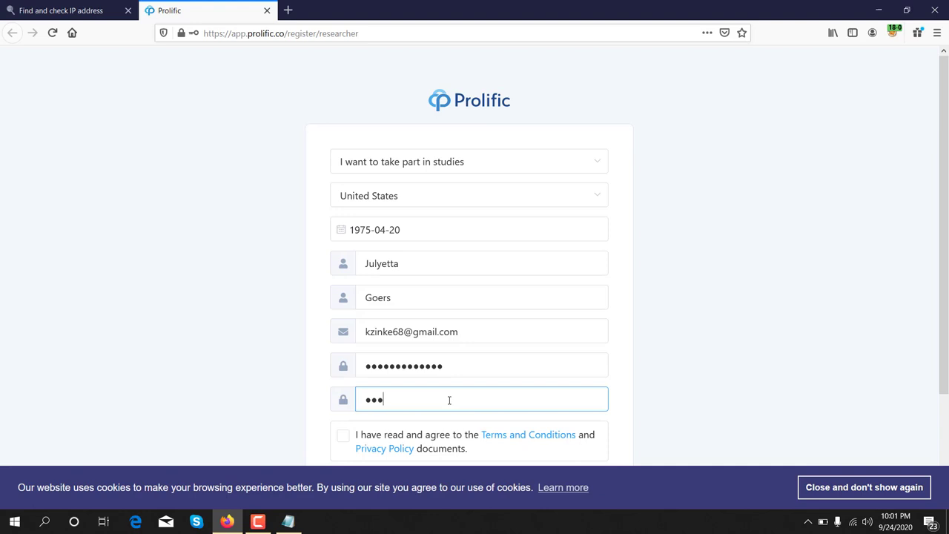
{"action": "type", "text": "aaaaaaaaaaaaa"}
Accept the Terms, opt in to promotional information, register, and save the login in Firefox
{"action": "scroll", "coordinate": [713, 329], "scroll_direction": "down", "scroll_amount": 2}
{"action": "scroll", "coordinate": [713, 329], "scroll_direction": "down", "scroll_amount": 2}
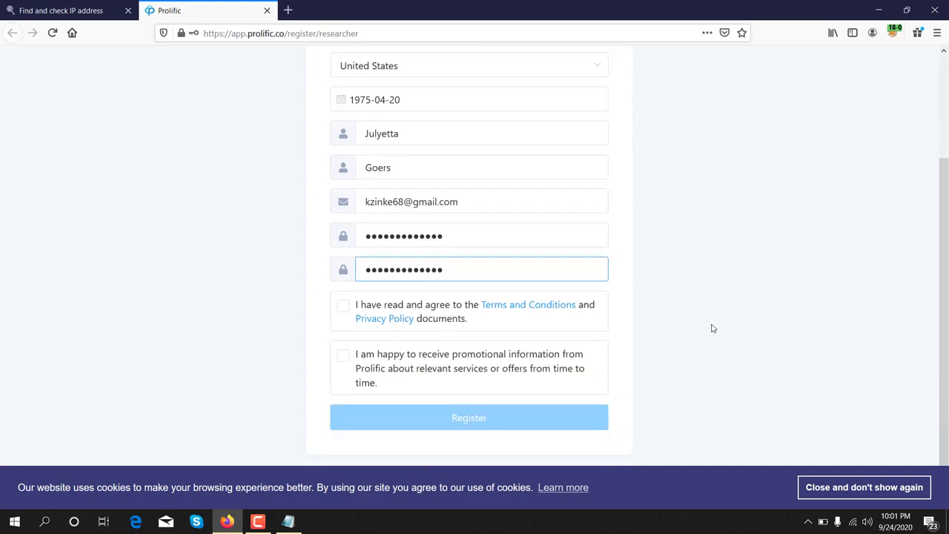
{"action": "left_click", "coordinate": [342, 304]}
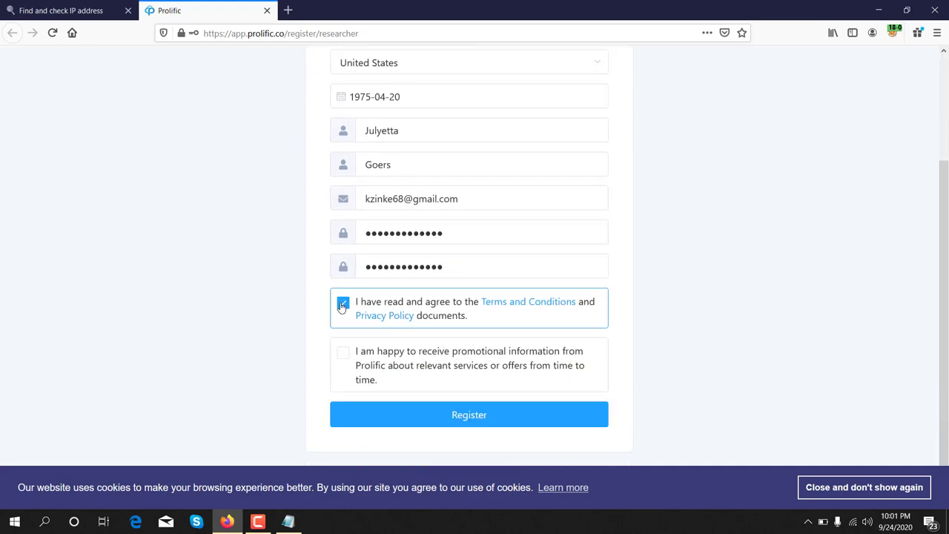
{"action": "left_click", "coordinate": [343, 356]}
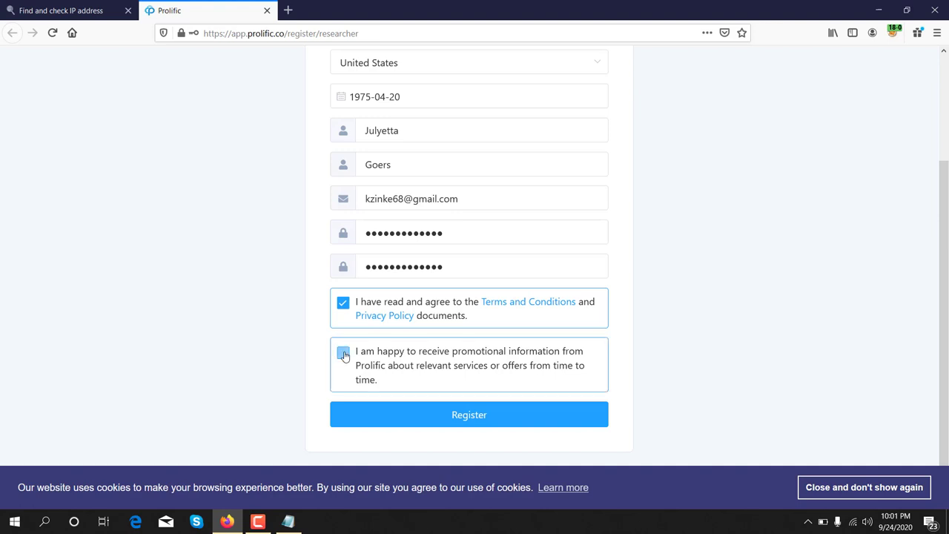
{"action": "left_click", "coordinate": [496, 416]}
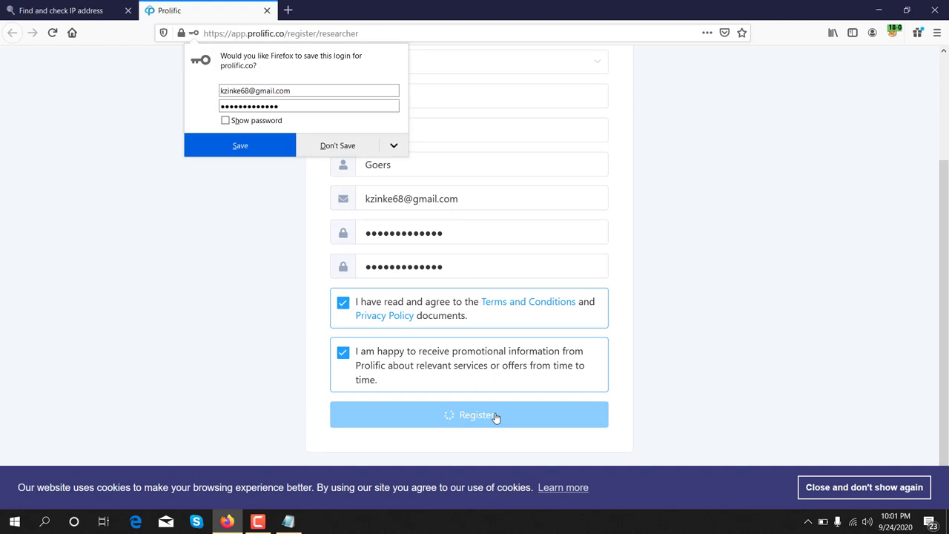
{"action": "left_click", "coordinate": [270, 147]}
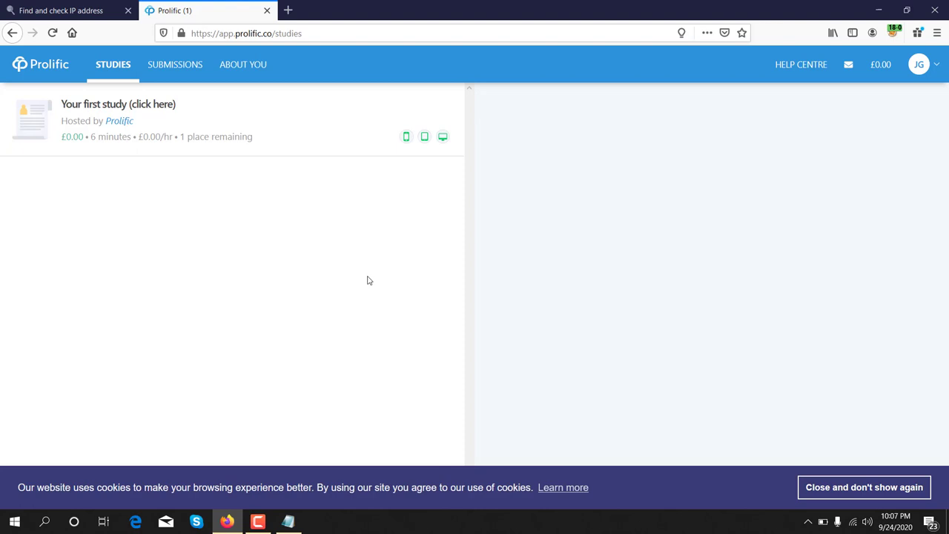
Load gmail.com in a new browser tab
{"action": "left_click", "coordinate": [289, 10]}
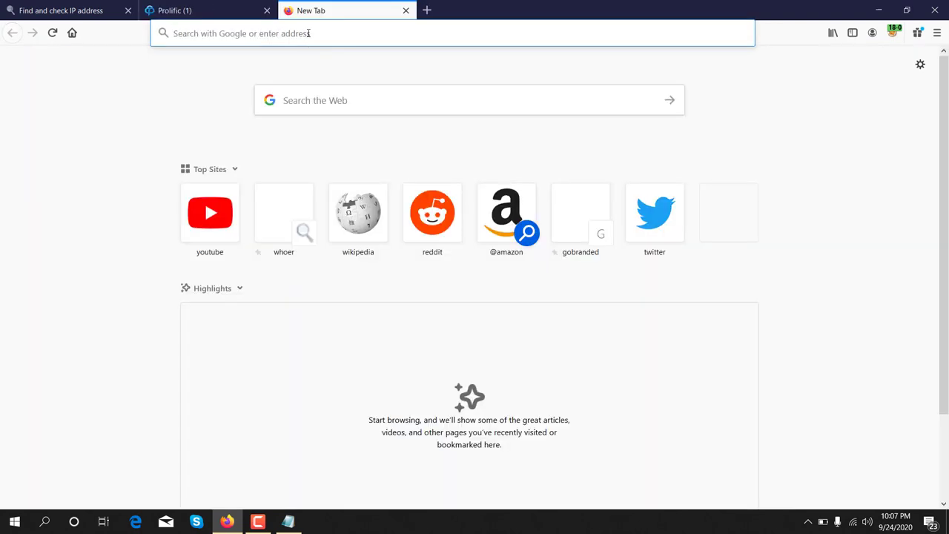
{"action": "type", "text": "gmail.com/"}
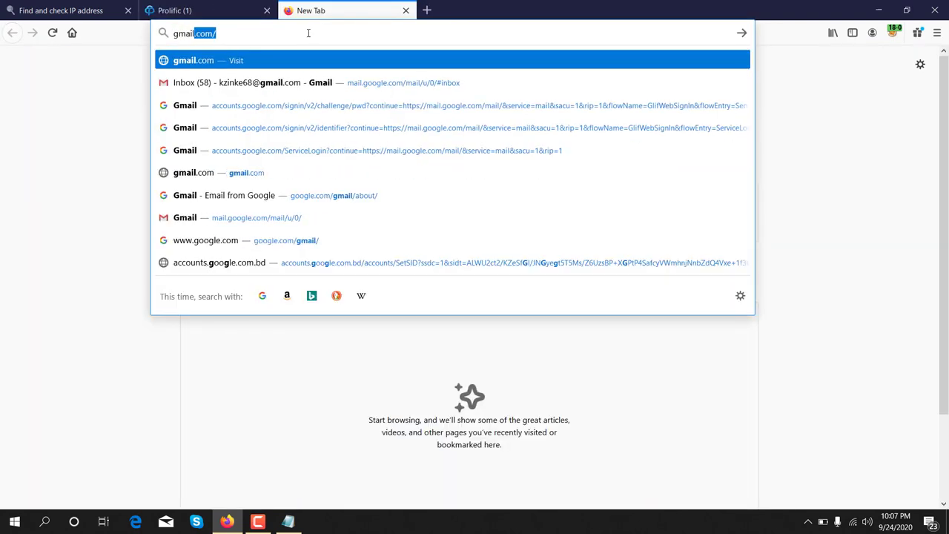
{"action": "key", "text": "Return"}
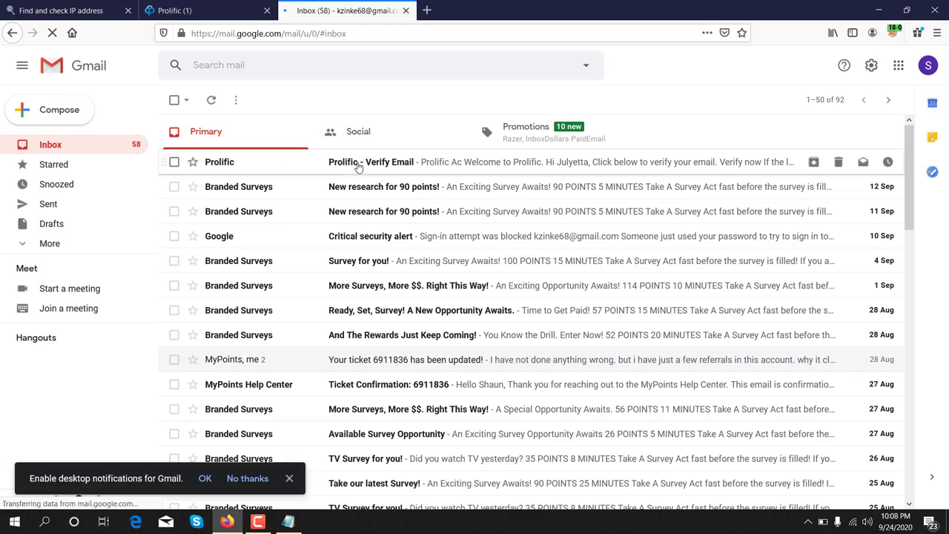
Open the 'Prolific - Verify Email' message in Gmail and confirm the address with Verify now
{"action": "left_click", "coordinate": [358, 166]}
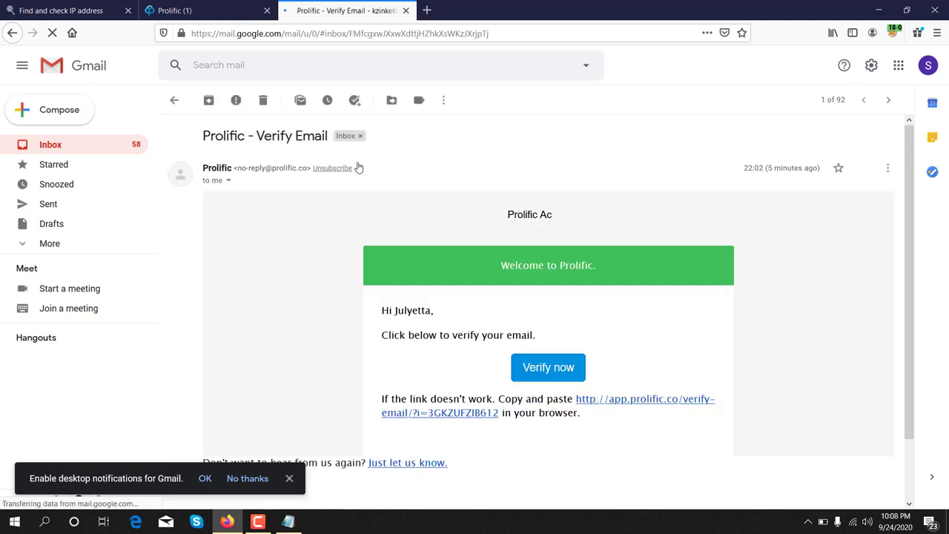
{"action": "left_click", "coordinate": [550, 369]}
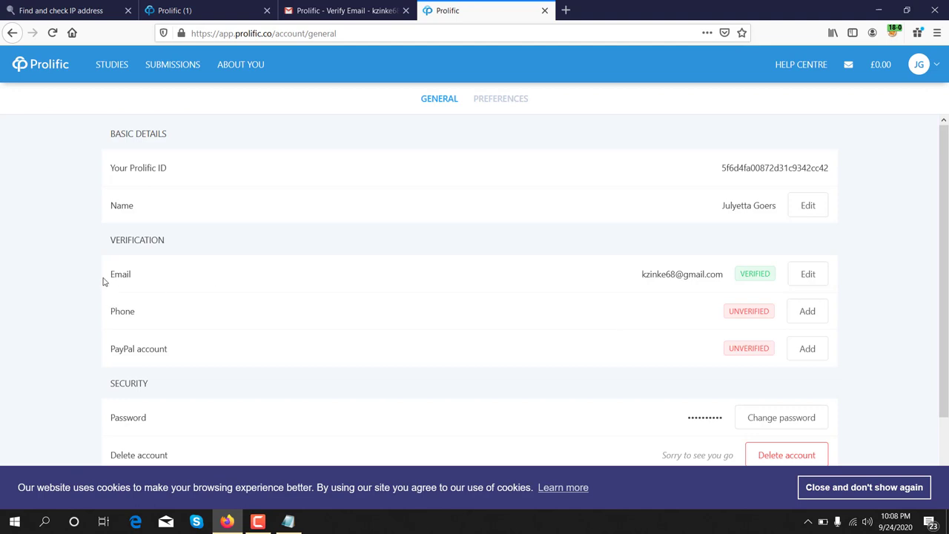
Highlight the Email label, its VERIFIED status, and the Phone and PayPal labels on the account page
{"action": "left_click_drag", "start_coordinate": [111, 275], "coordinate": [136, 281]}
{"action": "left_click_drag", "start_coordinate": [740, 273], "coordinate": [774, 276]}
{"action": "left_click_drag", "start_coordinate": [115, 311], "coordinate": [134, 312]}
{"action": "left_click_drag", "start_coordinate": [109, 358], "coordinate": [167, 360]}
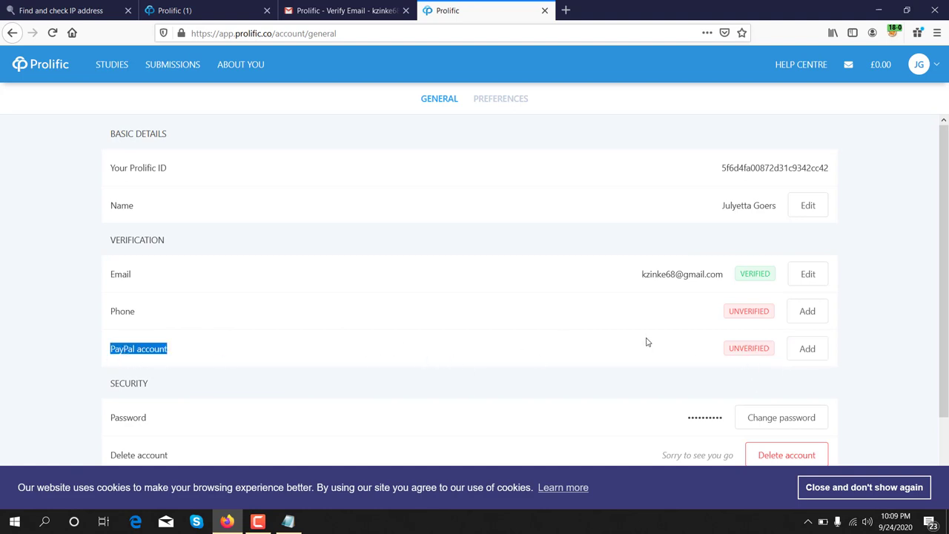
{"action": "left_click", "coordinate": [112, 310]}
{"action": "left_click_drag", "start_coordinate": [112, 311], "coordinate": [138, 314]}
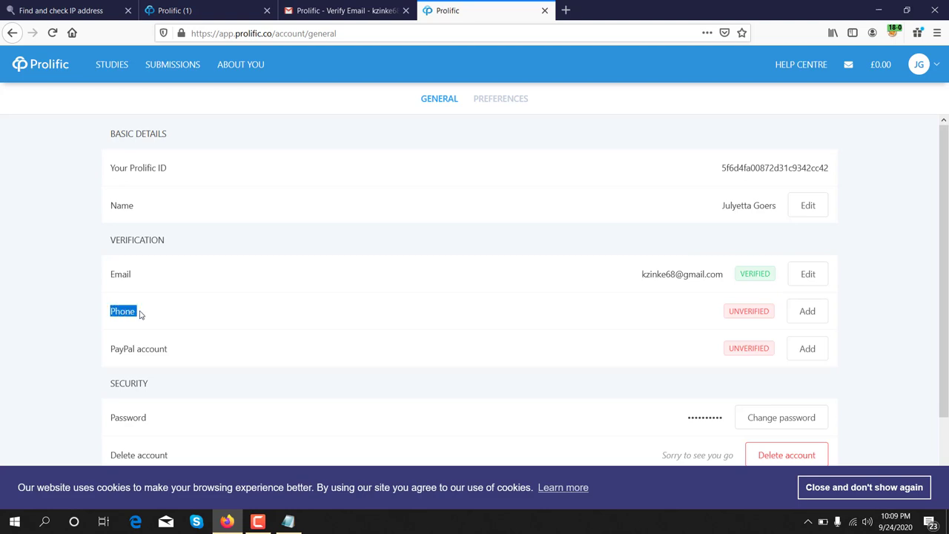
Begin adding a phone number but cancel without saving, then return to the Studies list
{"action": "left_click", "coordinate": [812, 315]}
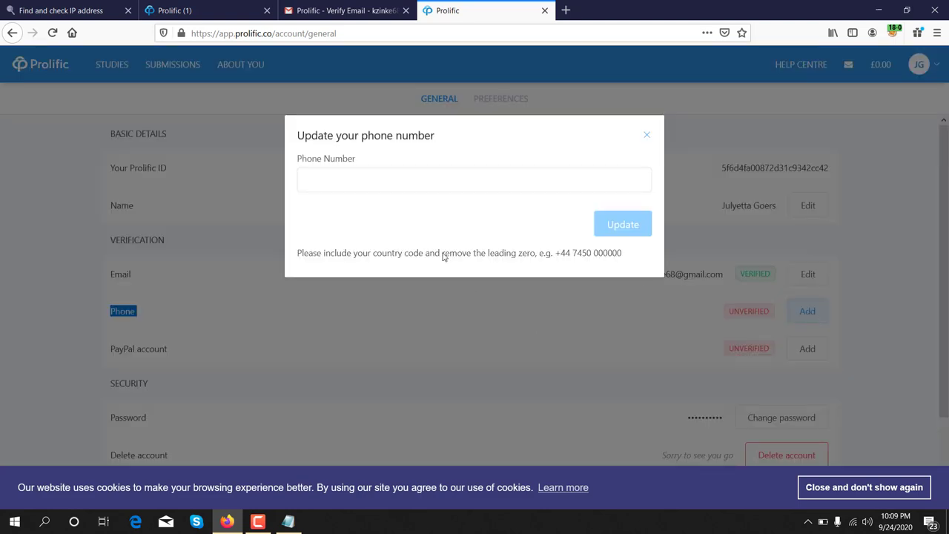
{"action": "left_click", "coordinate": [360, 176]}
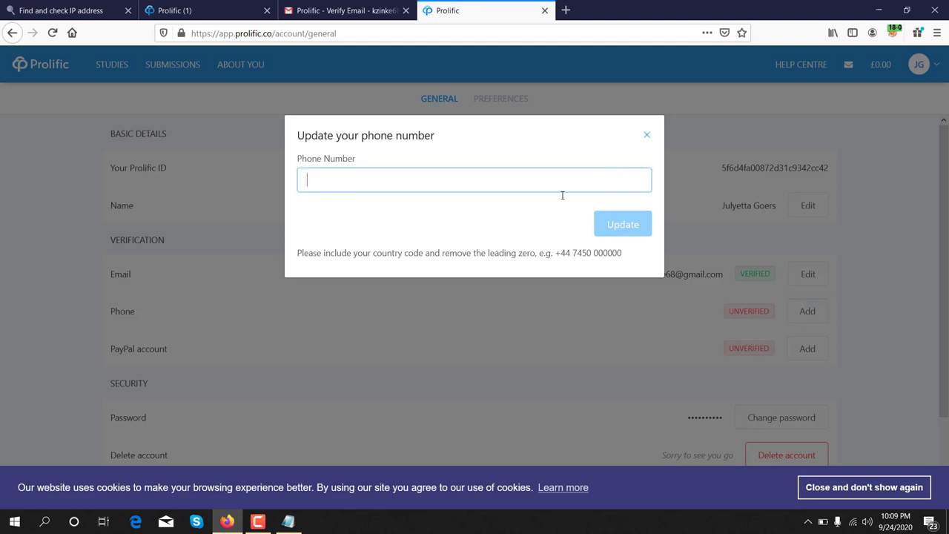
{"action": "left_click", "coordinate": [647, 136]}
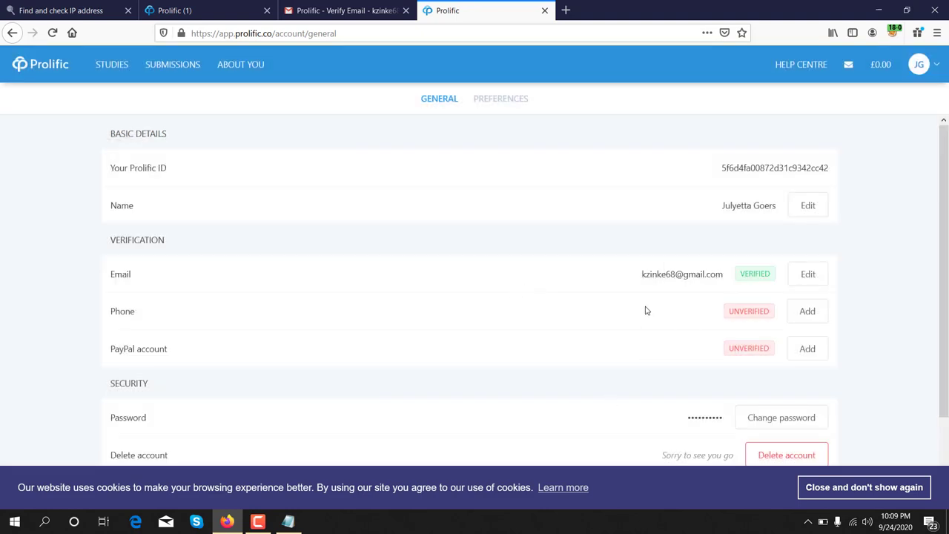
{"action": "left_click", "coordinate": [107, 68]}
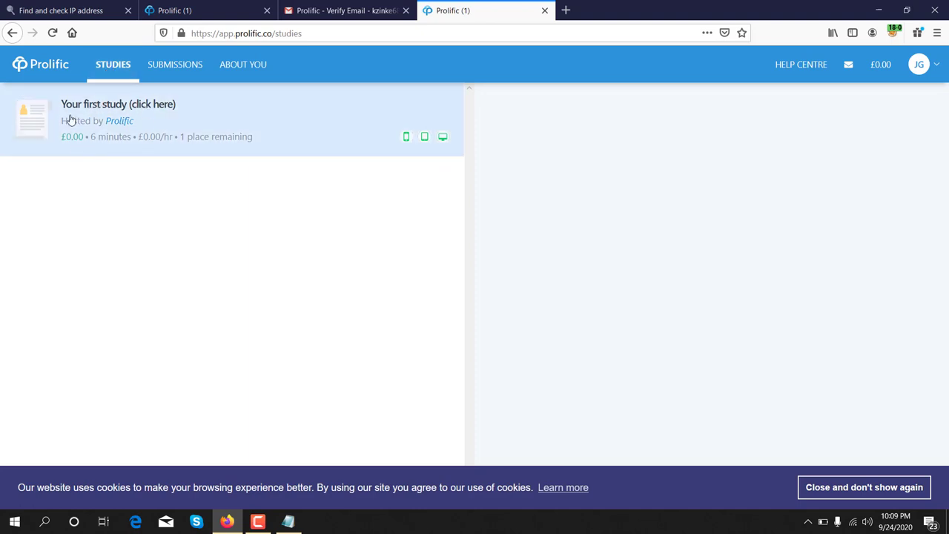
Reserve a place in 'Your first study', dismiss the cookie notice, and start the survey, confirming with Proceed
{"action": "left_click", "coordinate": [109, 123]}
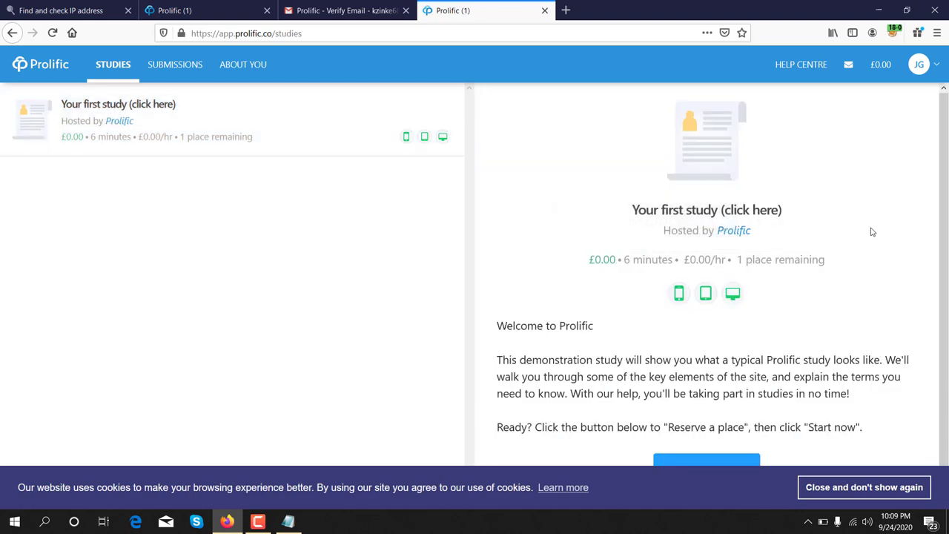
{"action": "scroll", "coordinate": [853, 356], "scroll_direction": "down", "scroll_amount": 1}
{"action": "left_click", "coordinate": [836, 488]}
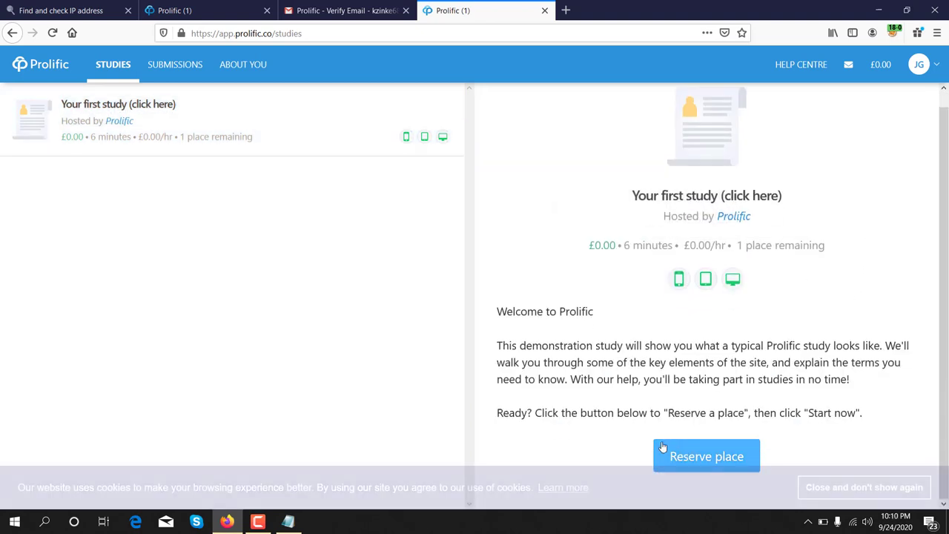
{"action": "left_click", "coordinate": [711, 459]}
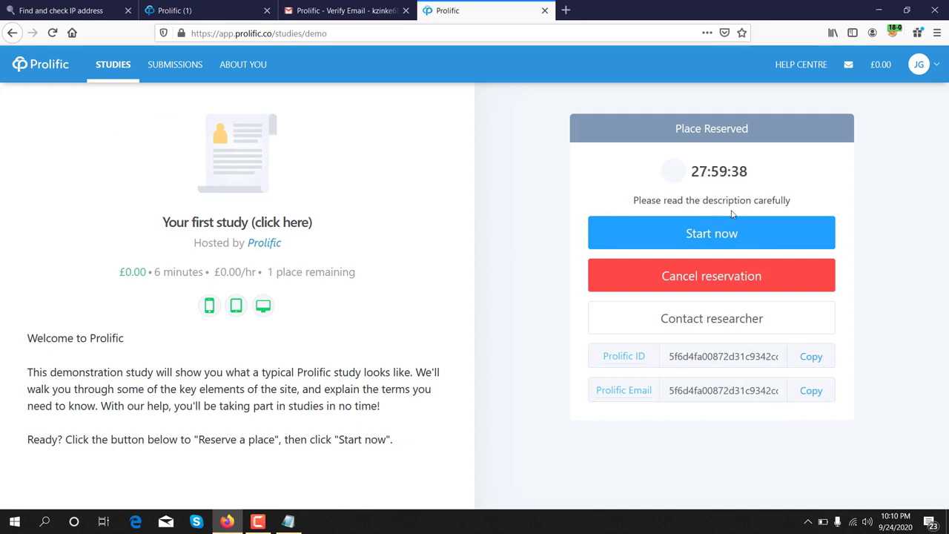
{"action": "left_click", "coordinate": [727, 238]}
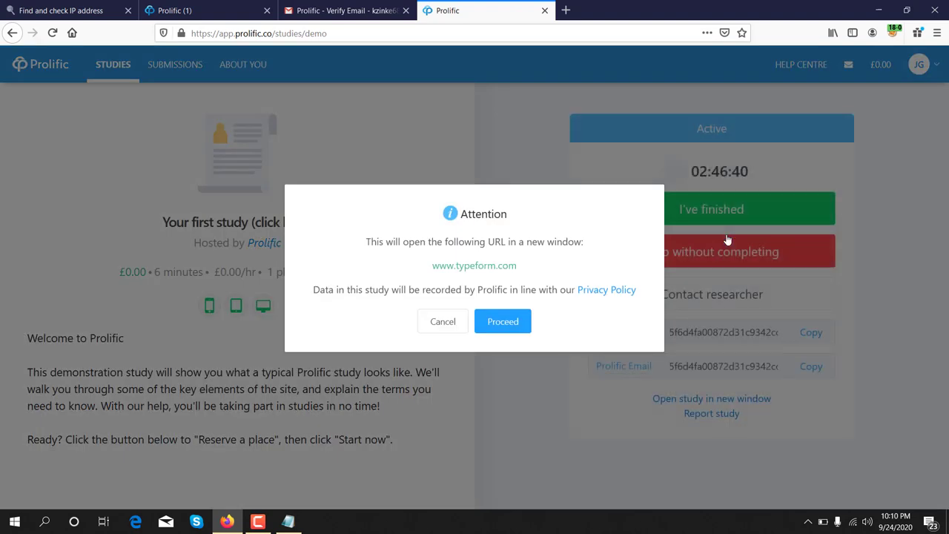
{"action": "left_click", "coordinate": [509, 323]}
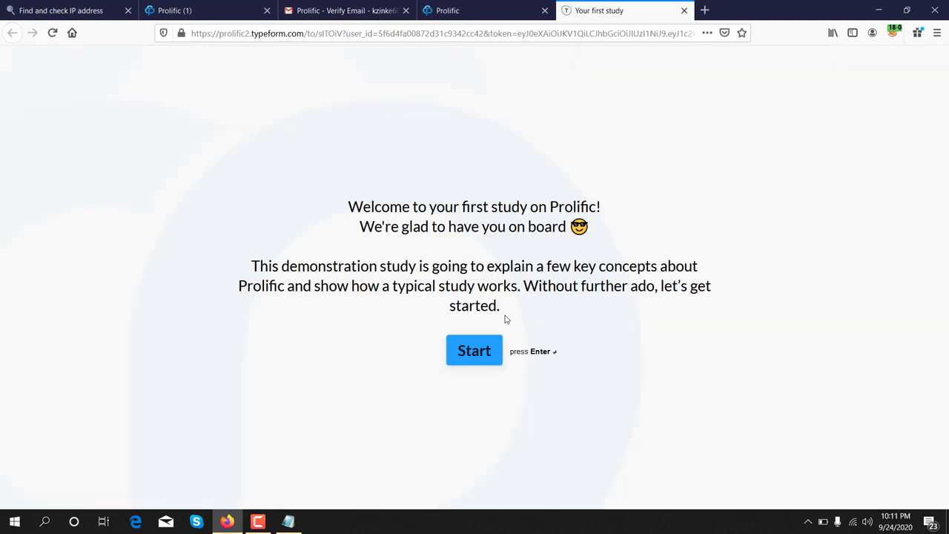
Select the 'Welcome to your first study on Prolific!' text, then switch back to the Prolific tab
{"action": "left_click_drag", "start_coordinate": [343, 267], "coordinate": [577, 268]}
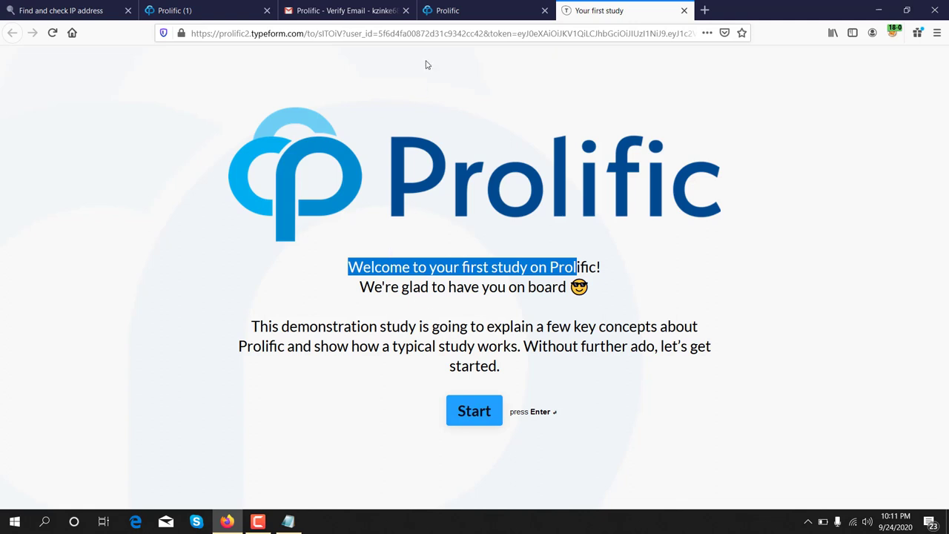
{"action": "left_click", "coordinate": [460, 18]}
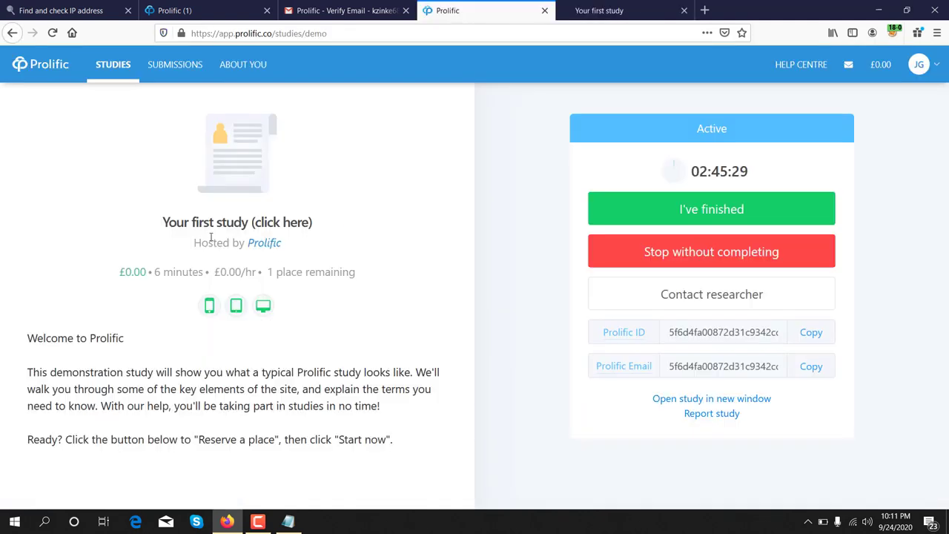
Open About You and browse categories like Basic demographic variables (1/9) and Geographic variables (1/4)
{"action": "left_click", "coordinate": [244, 65]}
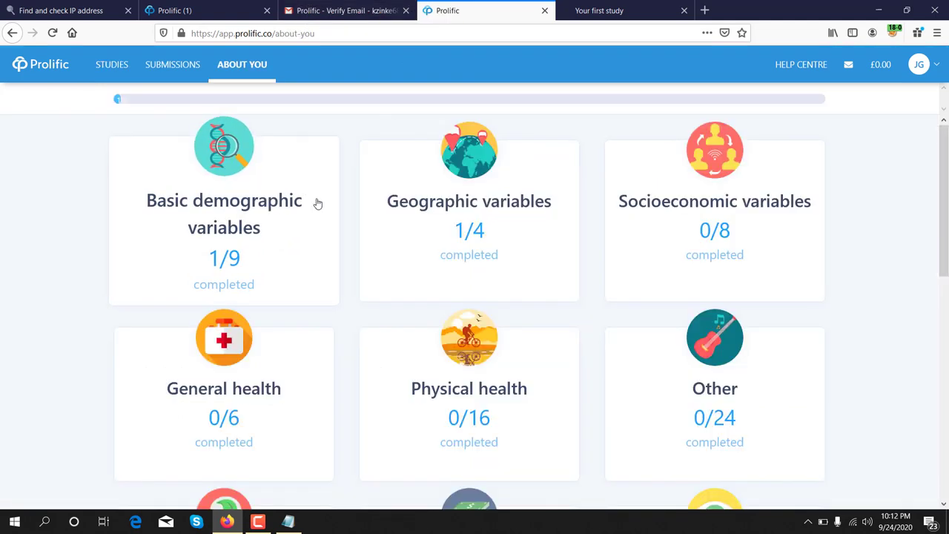
{"action": "scroll", "coordinate": [495, 337], "scroll_direction": "down", "scroll_amount": 3}
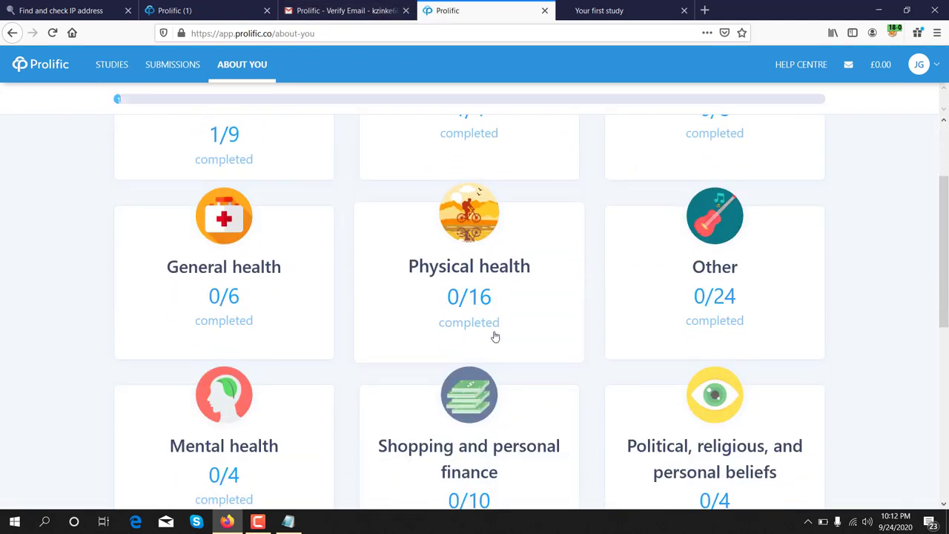
{"action": "scroll", "coordinate": [496, 337], "scroll_direction": "down", "scroll_amount": 2}
{"action": "scroll", "coordinate": [497, 335], "scroll_direction": "down", "scroll_amount": 5}
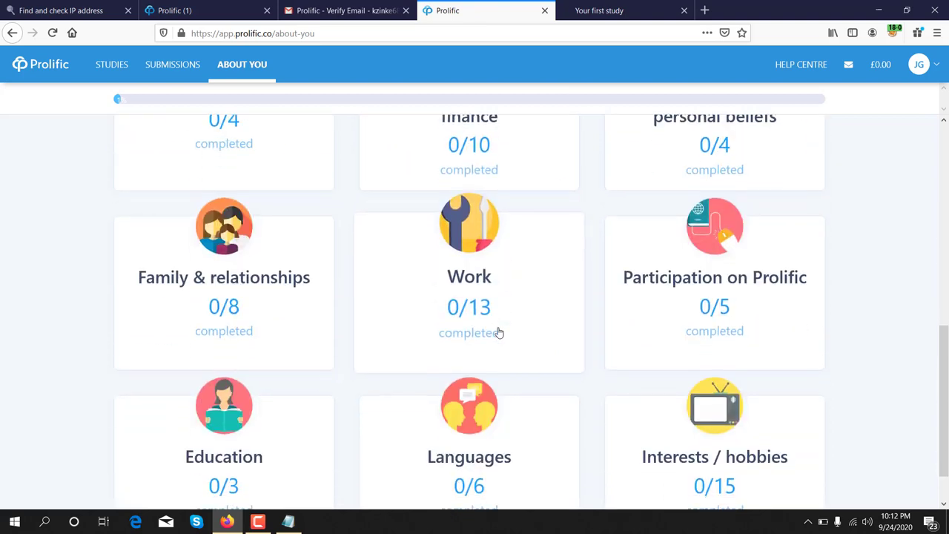
{"action": "scroll", "coordinate": [498, 334], "scroll_direction": "up", "scroll_amount": 10}
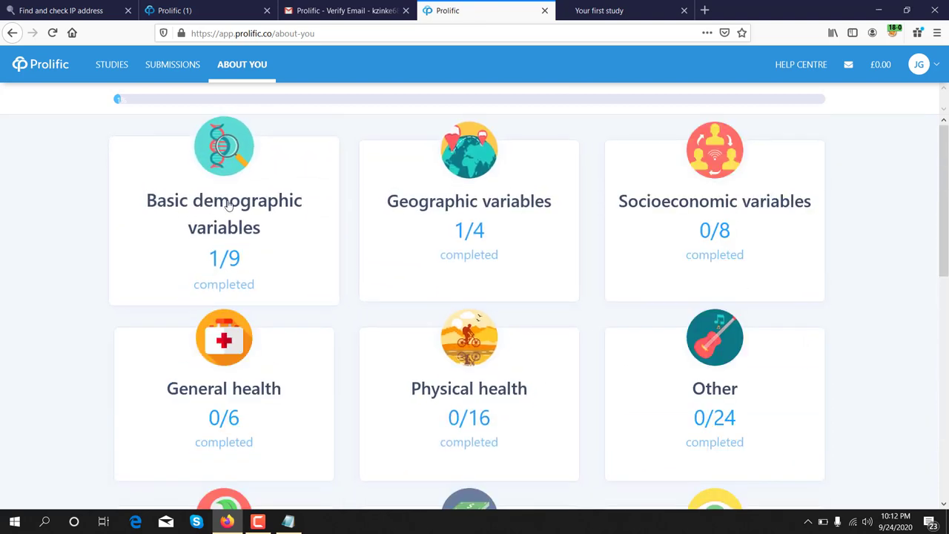
{"action": "scroll", "coordinate": [647, 222], "scroll_direction": "down", "scroll_amount": 10}
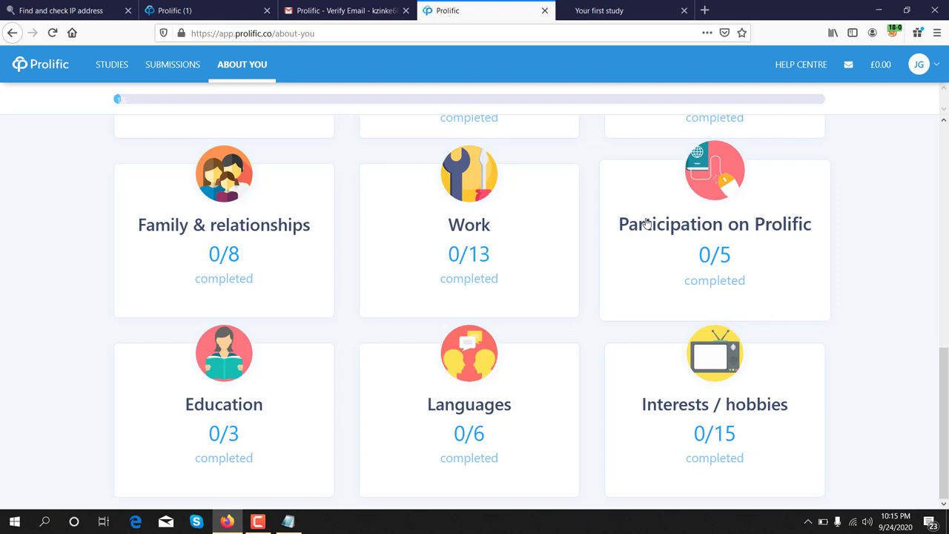
{"action": "scroll", "coordinate": [368, 369], "scroll_direction": "up", "scroll_amount": 7}
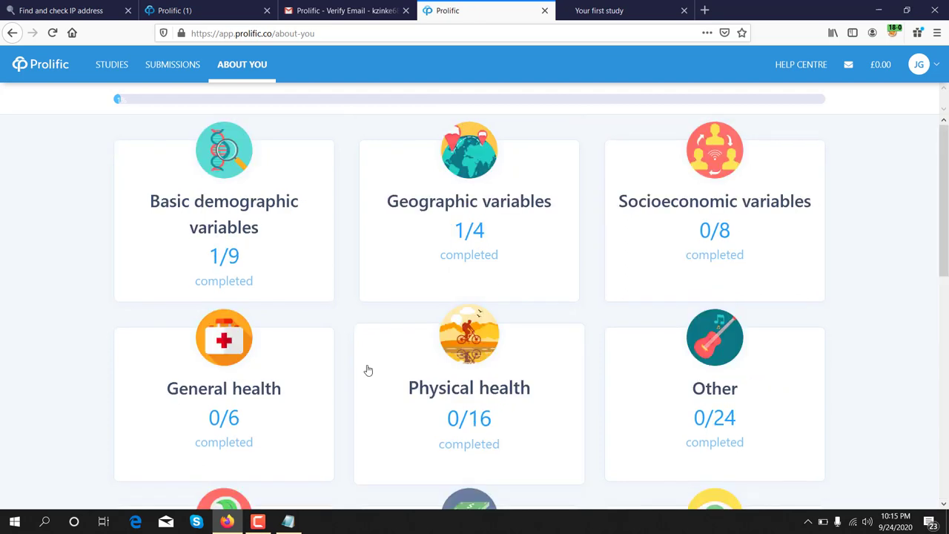
{"action": "scroll", "coordinate": [368, 369], "scroll_direction": "down", "scroll_amount": 7}
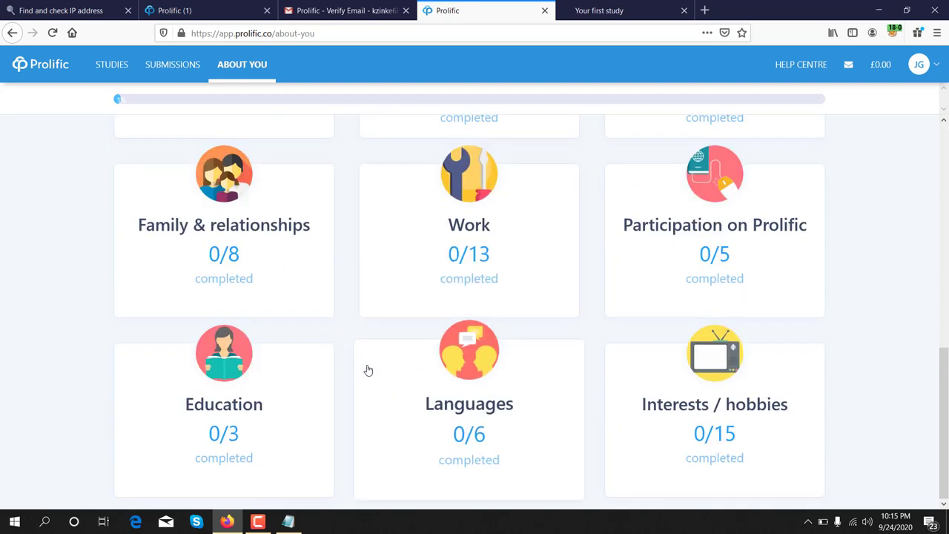
{"action": "scroll", "coordinate": [367, 369], "scroll_direction": "up", "scroll_amount": 7}
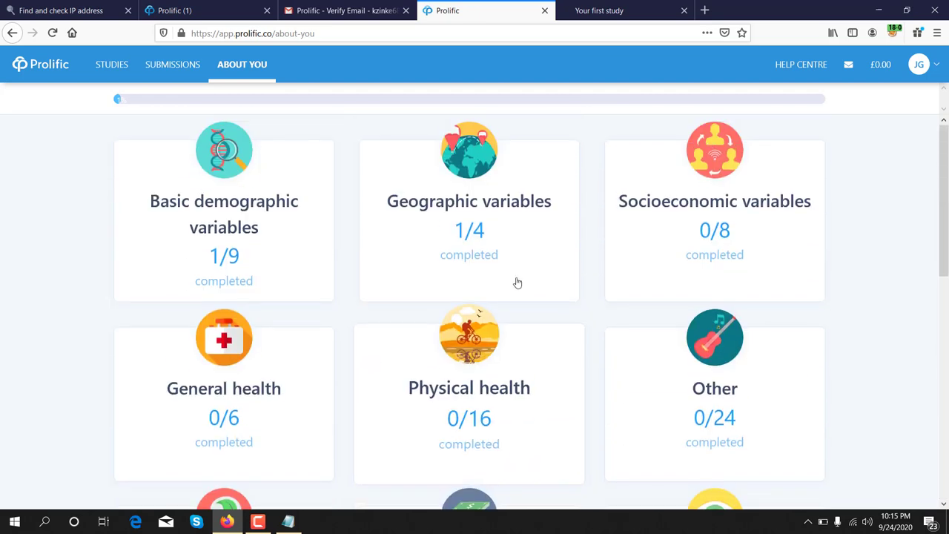